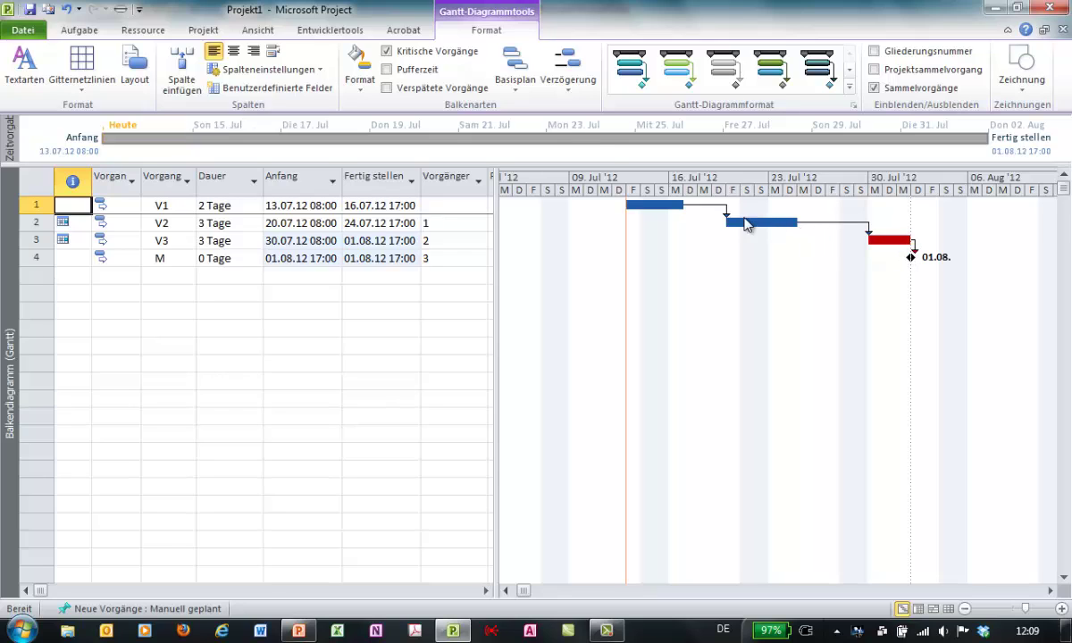
Step: Toggle the Kritische Vorgänge highlighting in the Gantt chart off and on again
{"action": "left_click", "coordinate": [387, 51]}
{"action": "left_click", "coordinate": [386, 52]}
{"action": "left_click", "coordinate": [388, 53]}
{"action": "left_click", "coordinate": [387, 54]}
{"action": "left_click", "coordinate": [387, 54]}
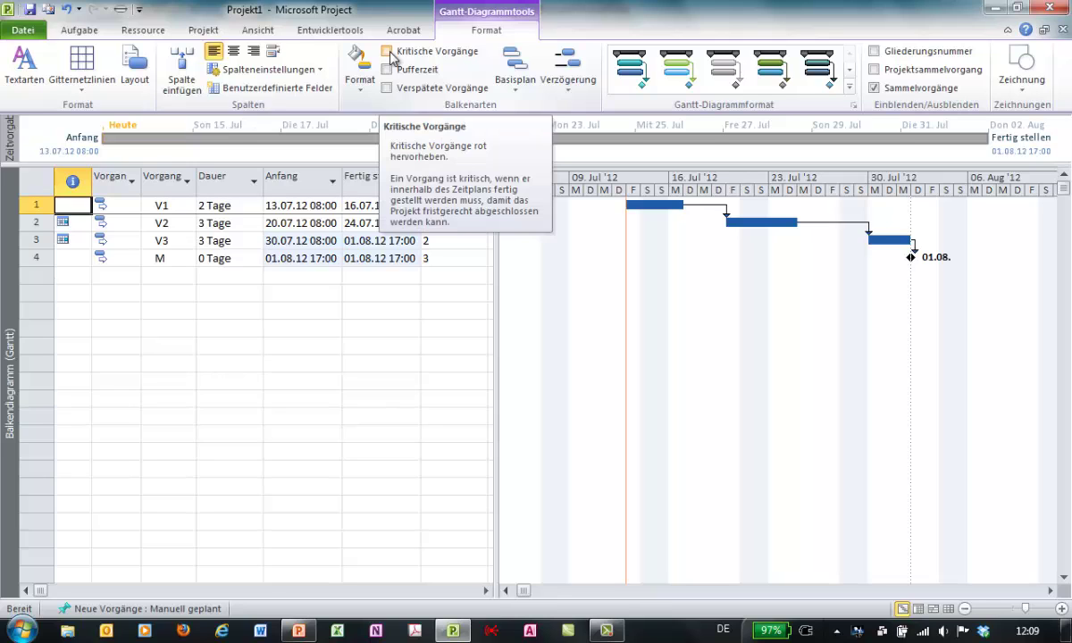
{"action": "left_click", "coordinate": [390, 55]}
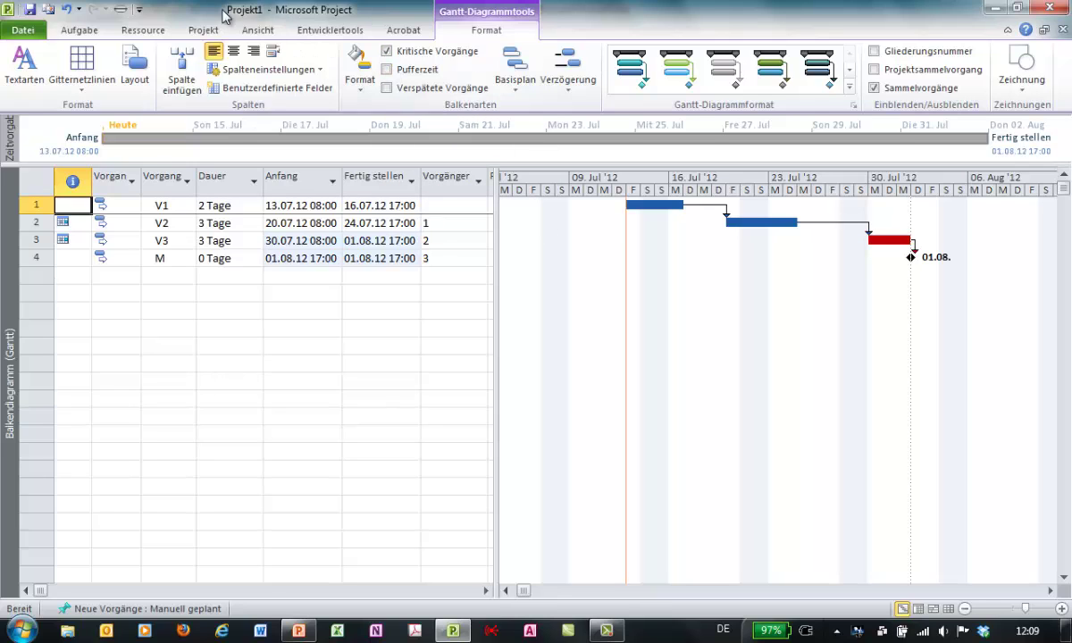
Step: Filter the task list by Kritisch and reset it to [Kein Filter]
{"action": "left_click", "coordinate": [255, 34]}
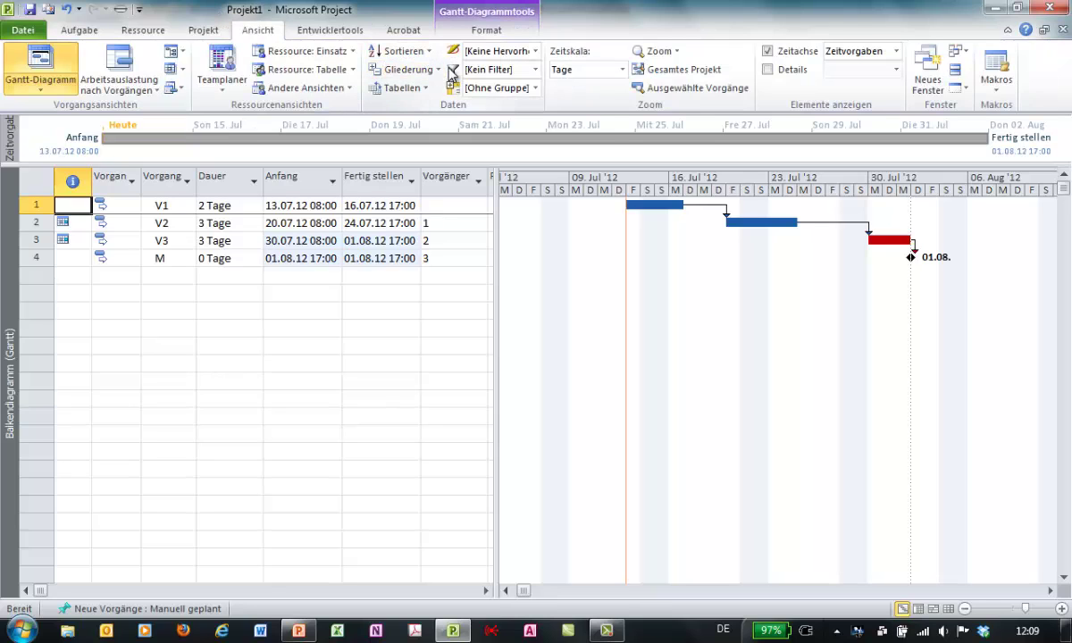
{"action": "left_click", "coordinate": [535, 71]}
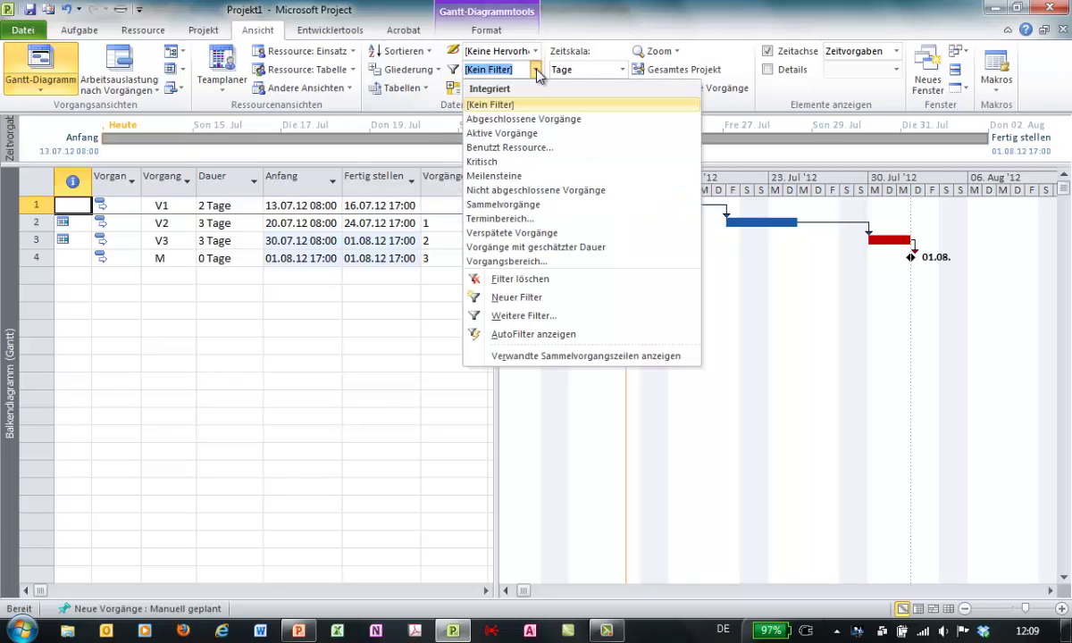
{"action": "left_click", "coordinate": [483, 162]}
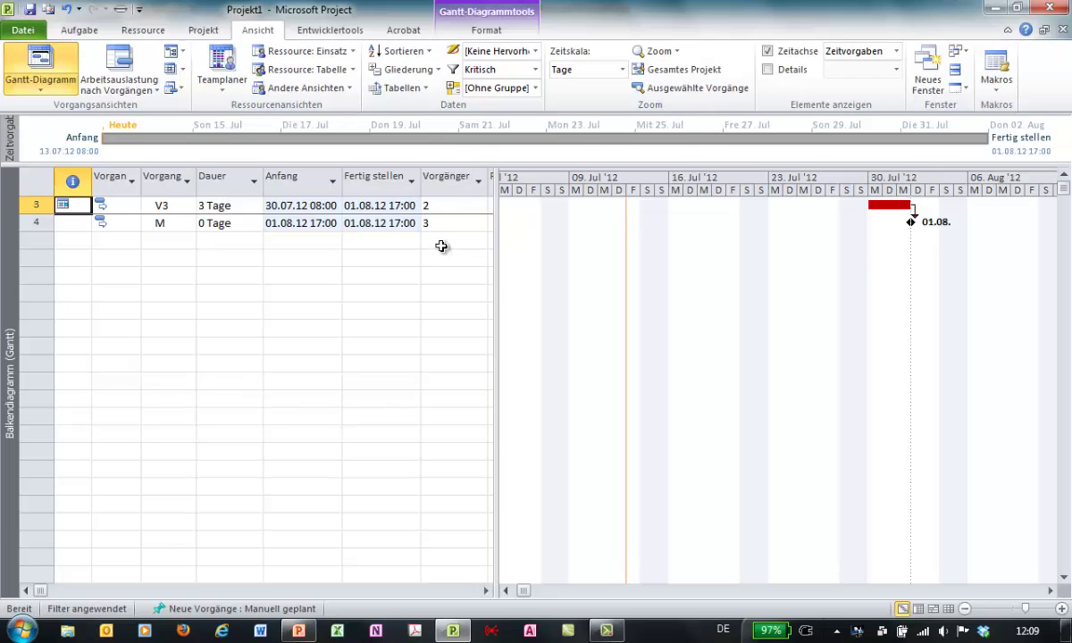
{"action": "left_click", "coordinate": [500, 70]}
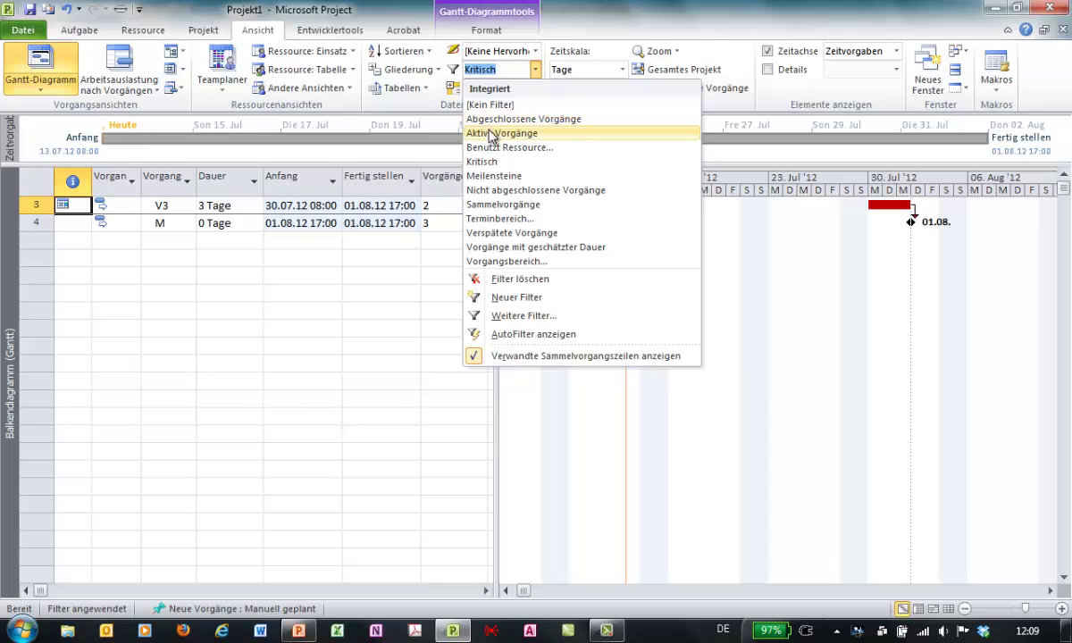
{"action": "left_click", "coordinate": [489, 104]}
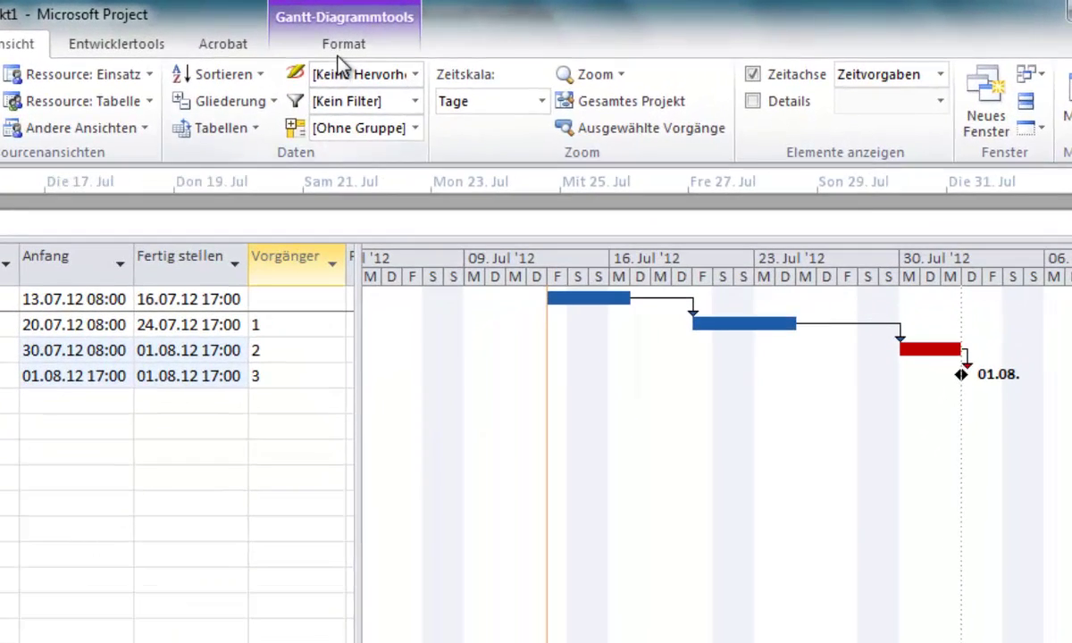
Step: Show the Pufferzeit on the Gantt bars and switch the task table to Berechnete Termine
{"action": "left_click", "coordinate": [339, 54]}
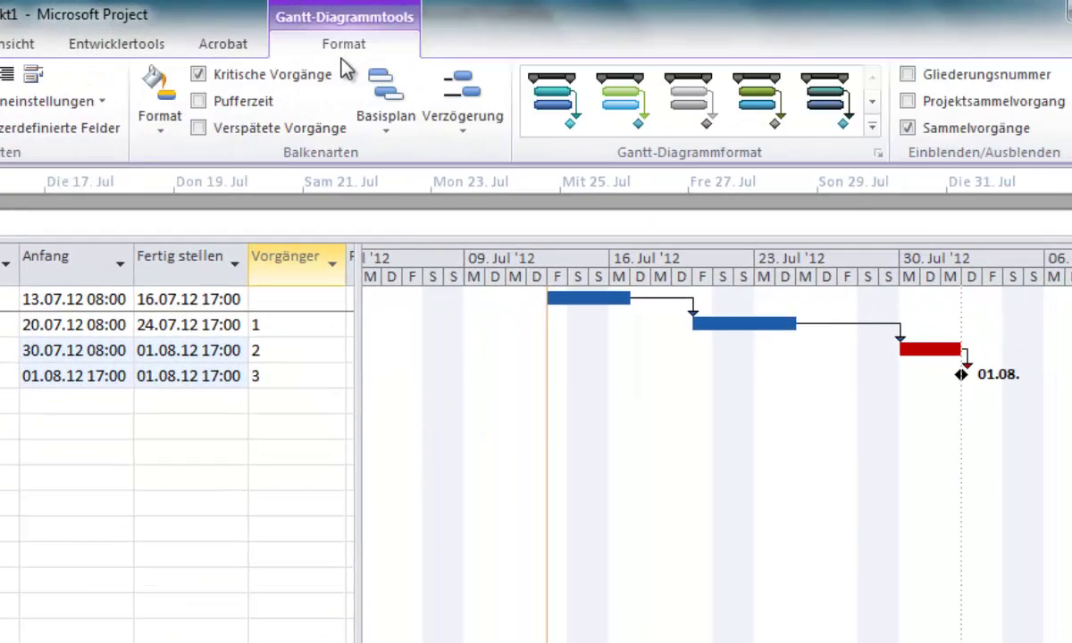
{"action": "left_click", "coordinate": [198, 100]}
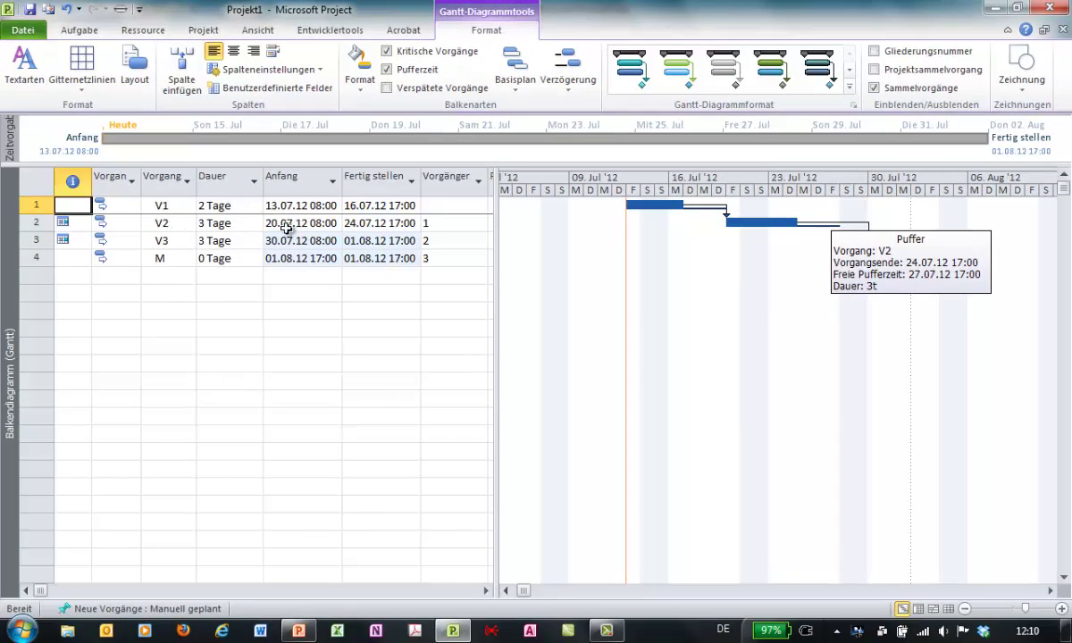
{"action": "mouse_move", "coordinate": [62, 222]}
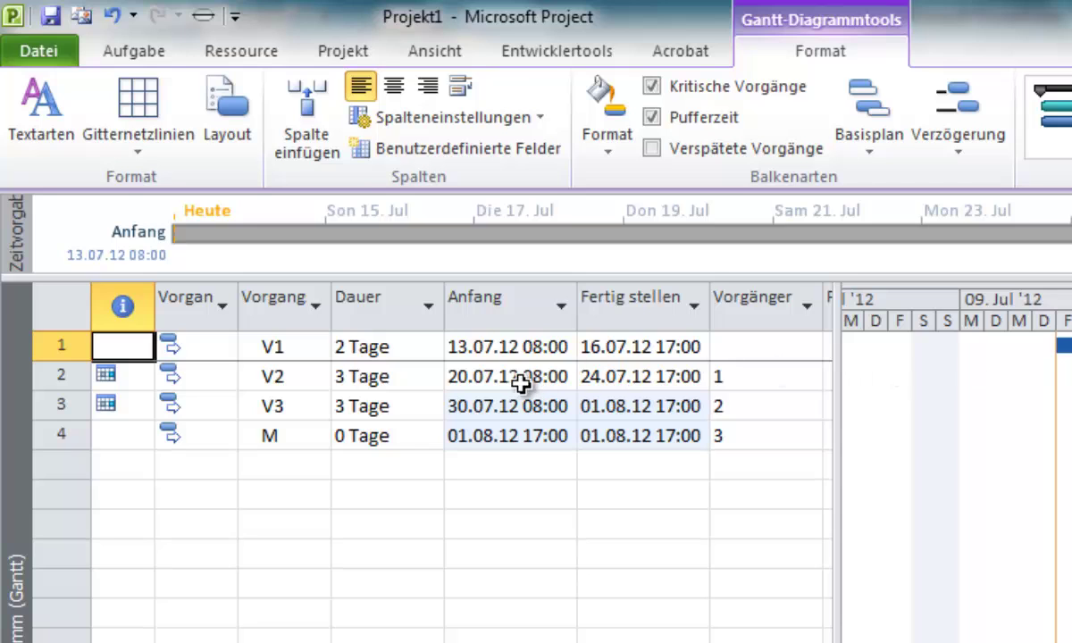
{"action": "right_click", "coordinate": [60, 319]}
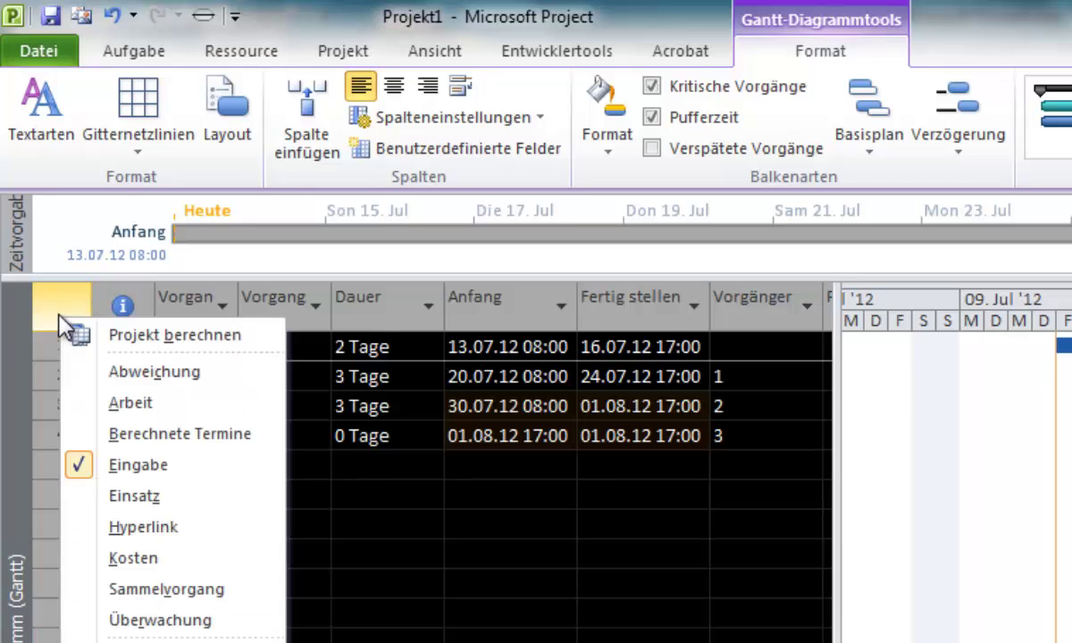
{"action": "left_click", "coordinate": [114, 433]}
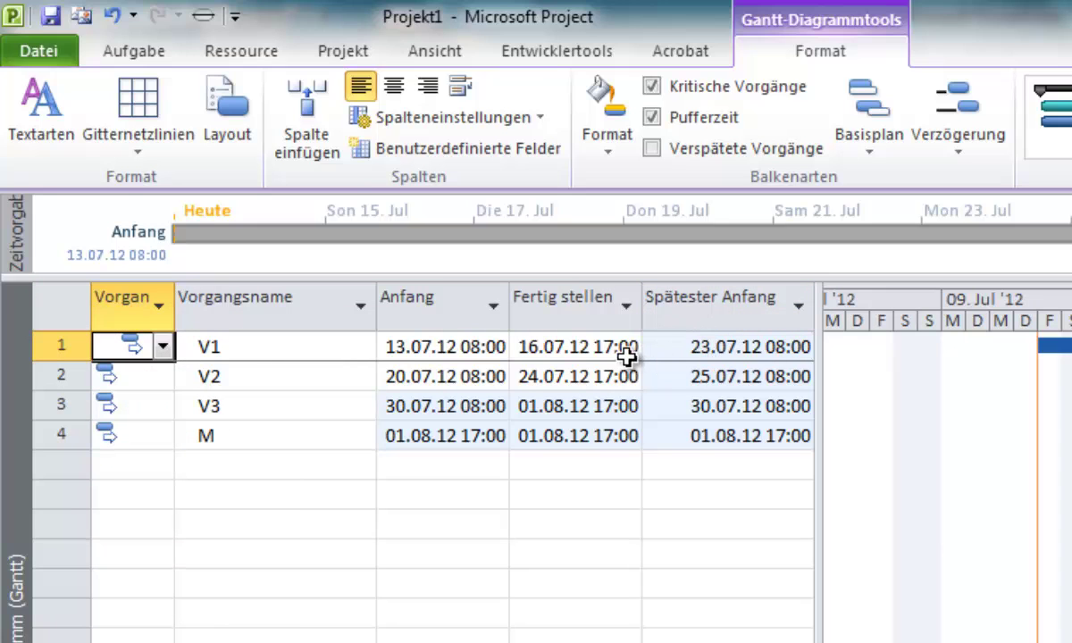
{"action": "left_click", "coordinate": [445, 348]}
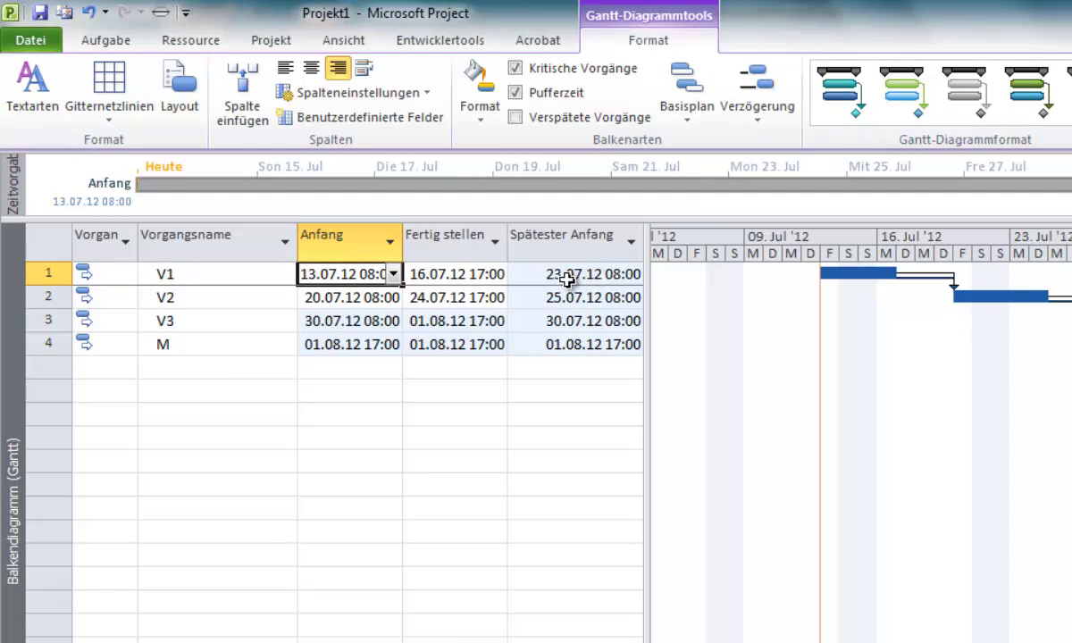
Step: Narrow the task name, Spätester Anfang and both Pufferzeit columns and widen the table area to fit all the schedule columns
{"action": "left_click_drag", "start_coordinate": [297, 239], "coordinate": [105, 237]}
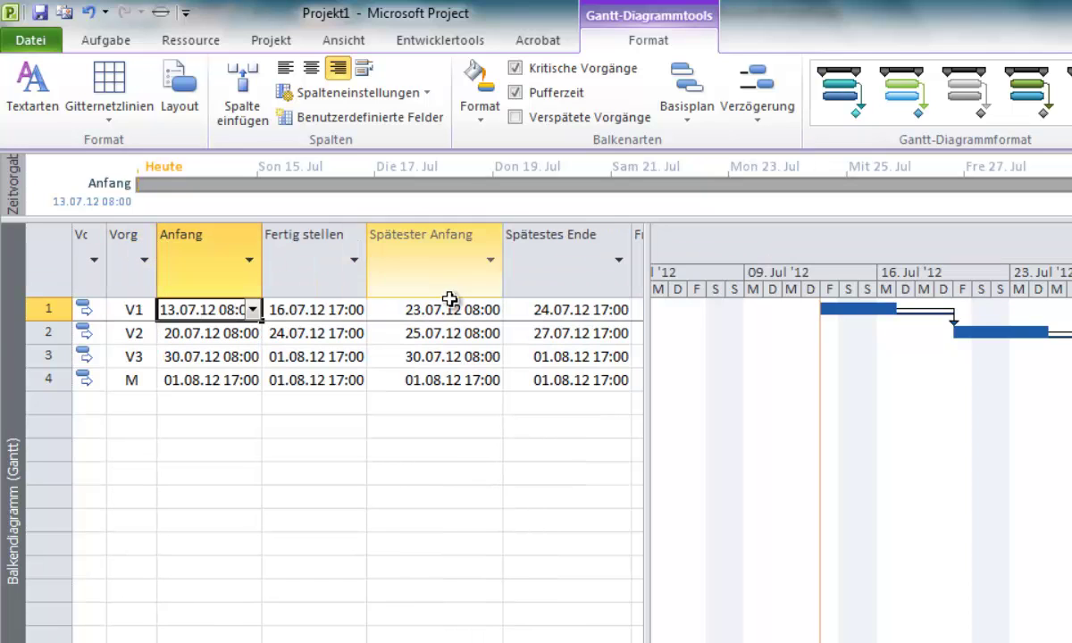
{"action": "left_click_drag", "start_coordinate": [501, 278], "coordinate": [479, 262]}
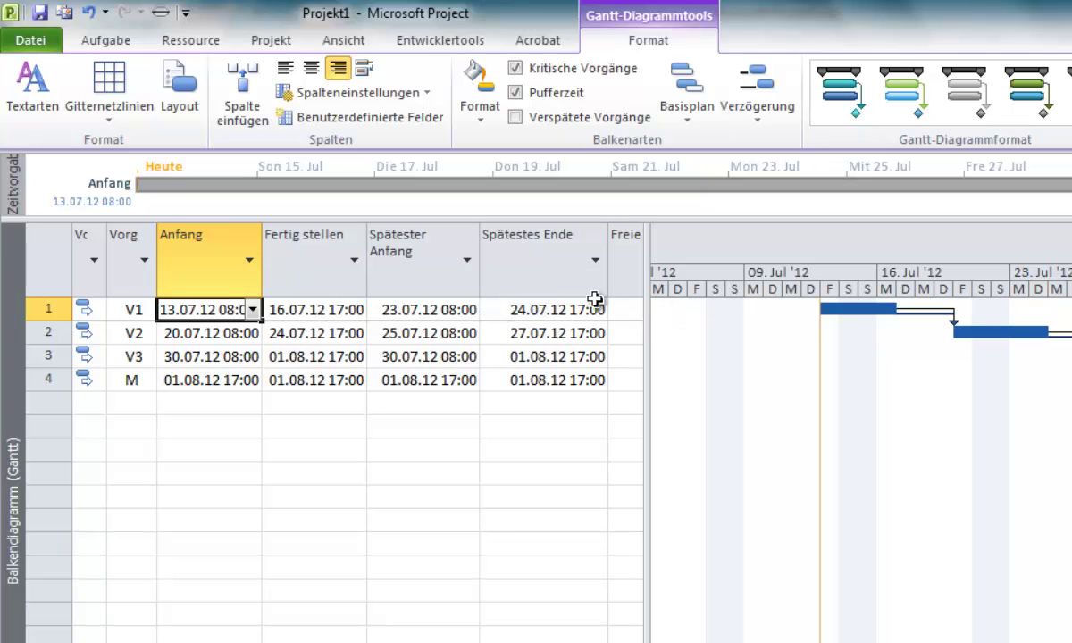
{"action": "left_click_drag", "start_coordinate": [646, 338], "coordinate": [810, 335]}
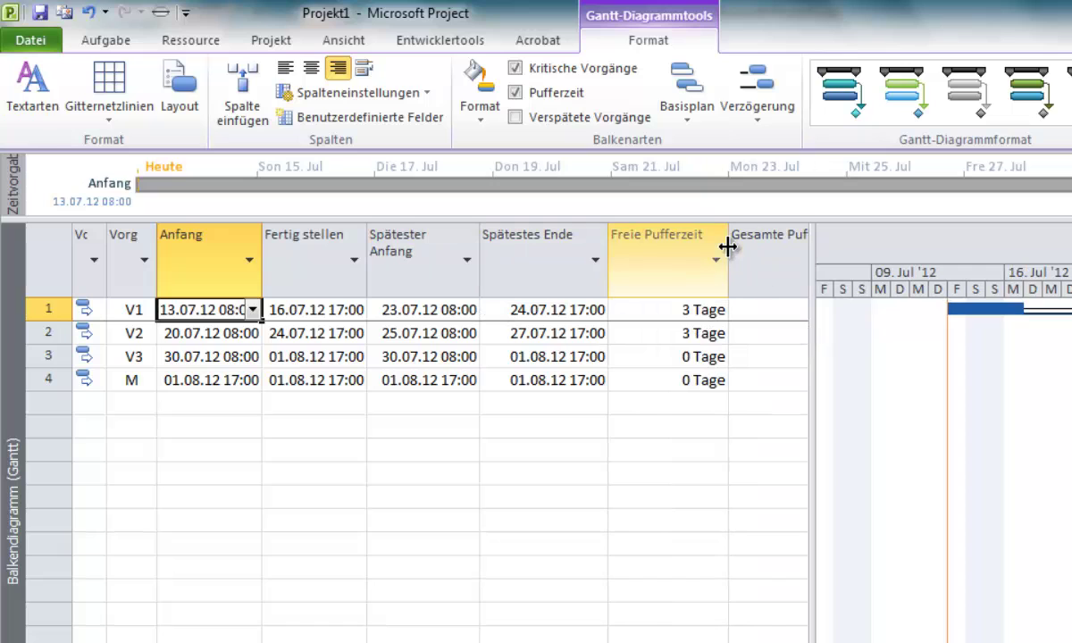
{"action": "left_click_drag", "start_coordinate": [726, 243], "coordinate": [682, 243]}
{"action": "left_click_drag", "start_coordinate": [815, 269], "coordinate": [845, 268]}
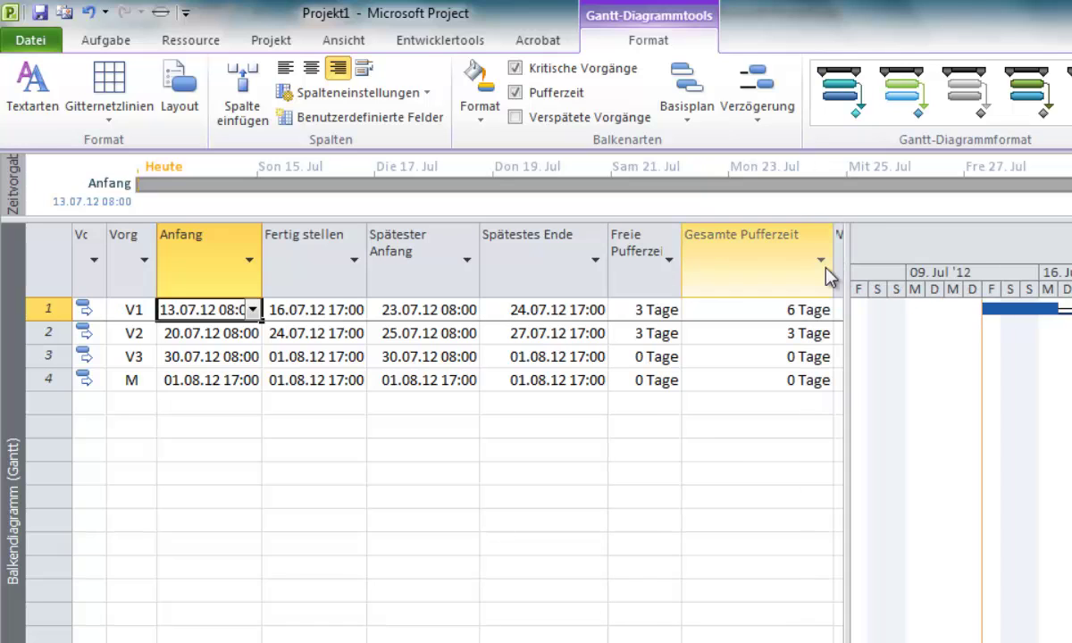
{"action": "left_click_drag", "start_coordinate": [779, 262], "coordinate": [751, 262]}
{"action": "left_click_drag", "start_coordinate": [842, 275], "coordinate": [780, 297]}
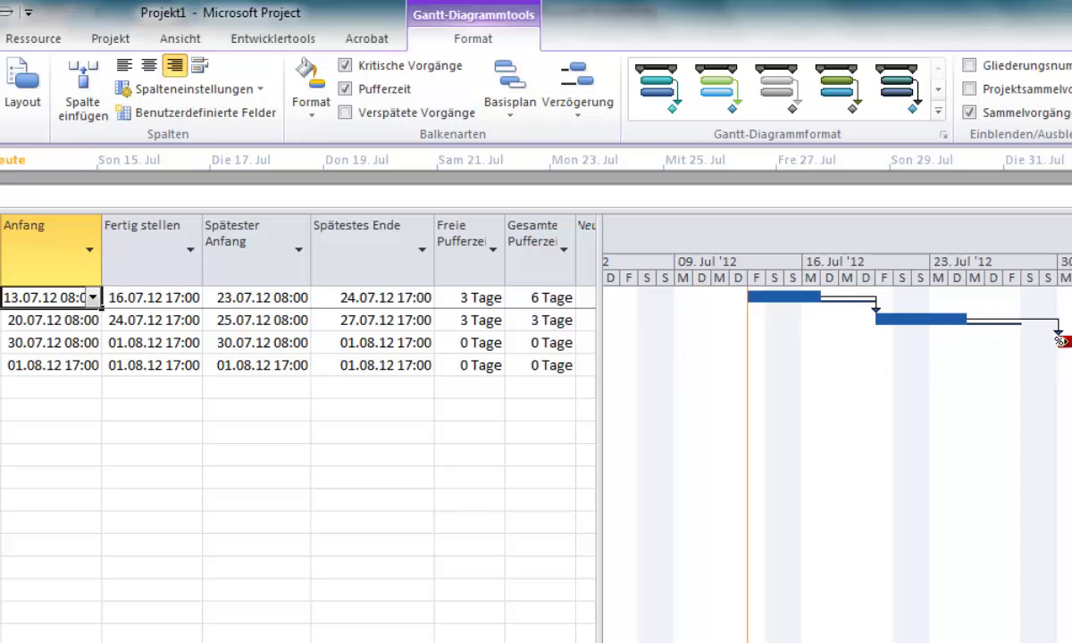
Step: Set the Einschränkungsart of task V2 to So früh wie möglich
{"action": "mouse_move", "coordinate": [1064, 337]}
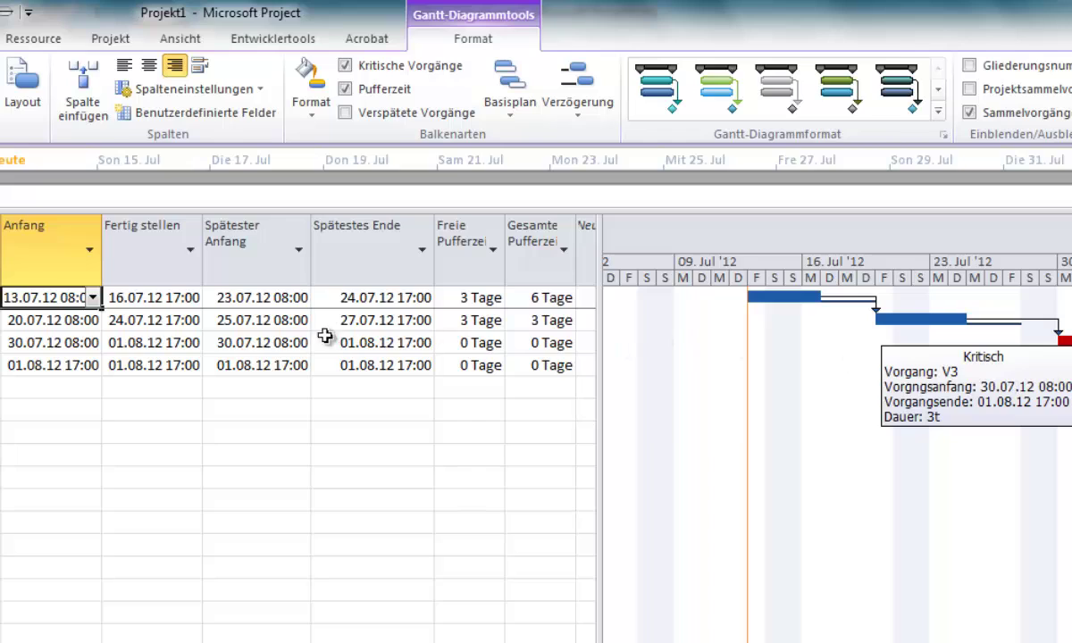
{"action": "left_click", "coordinate": [299, 345]}
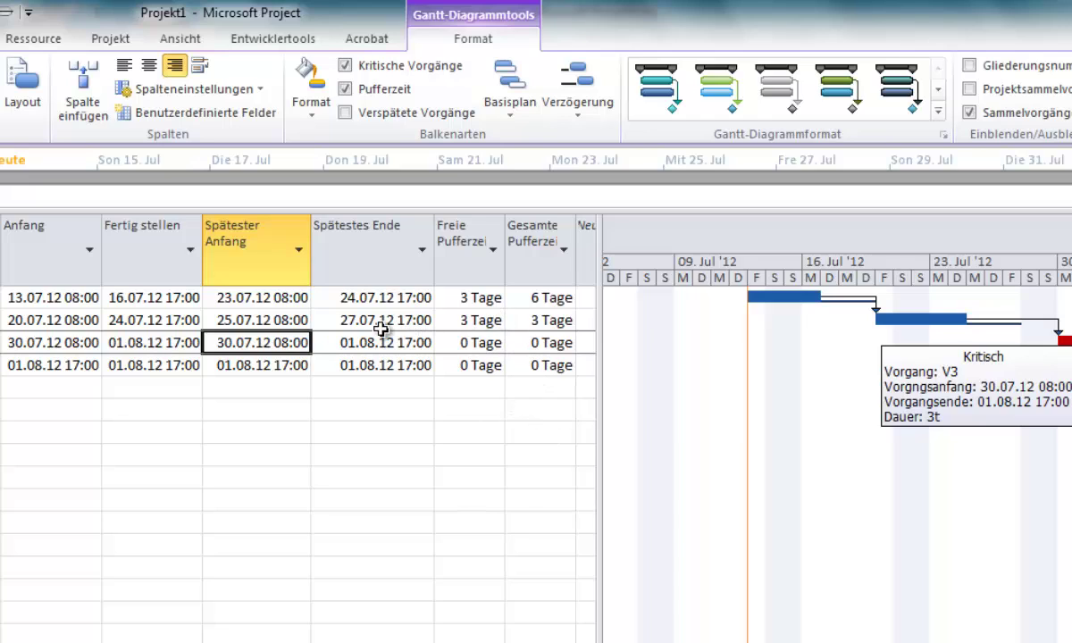
{"action": "left_click", "coordinate": [893, 322]}
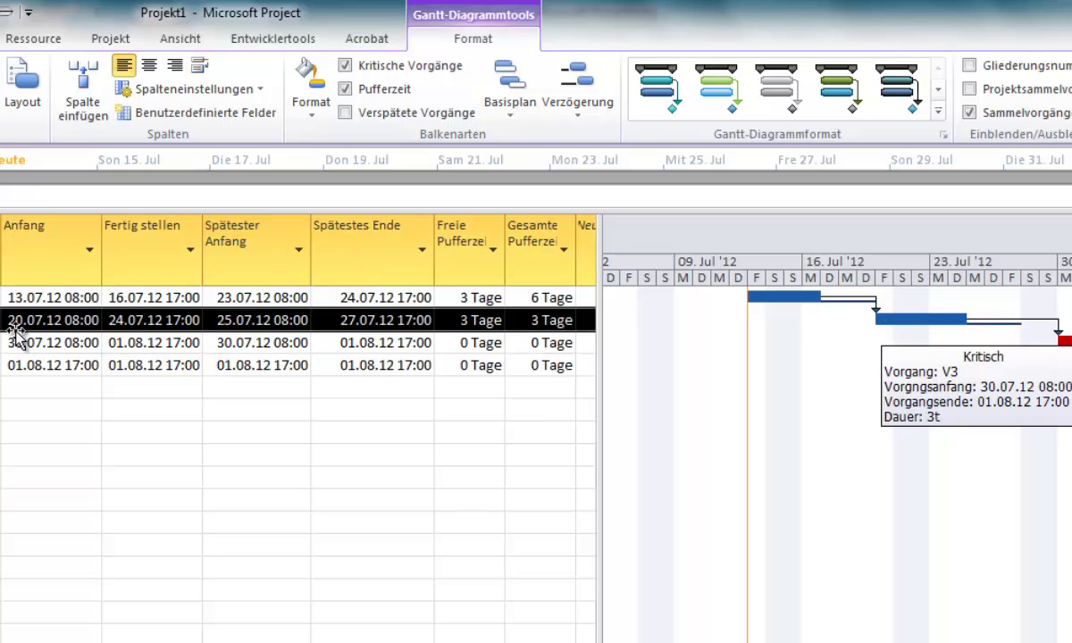
{"action": "double_click", "coordinate": [79, 321]}
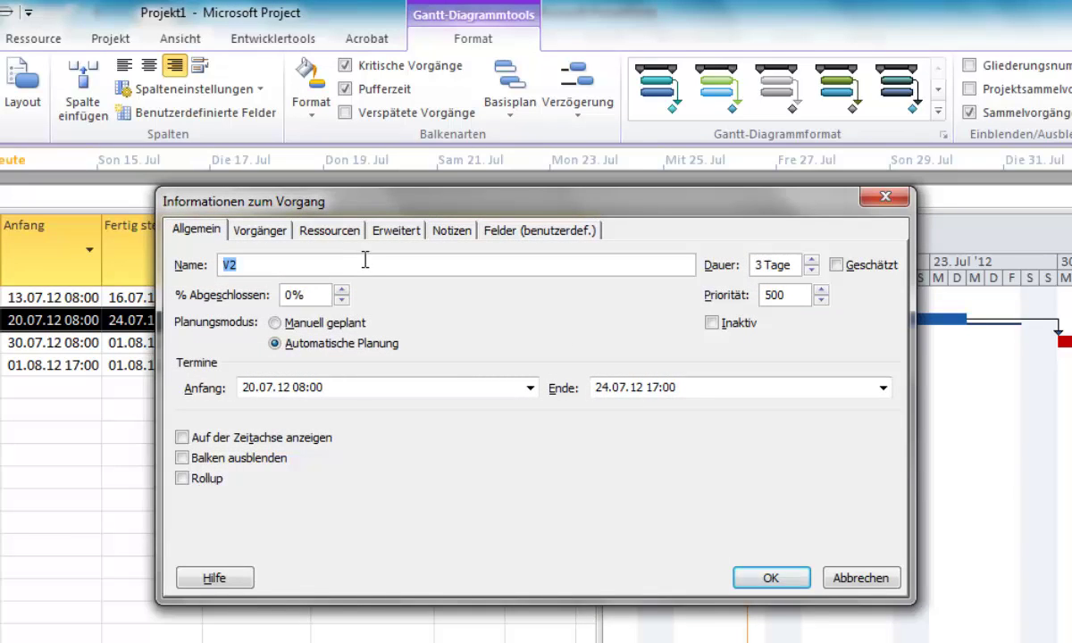
{"action": "left_click", "coordinate": [391, 232]}
{"action": "left_click_drag", "start_coordinate": [363, 194], "coordinate": [326, 360]}
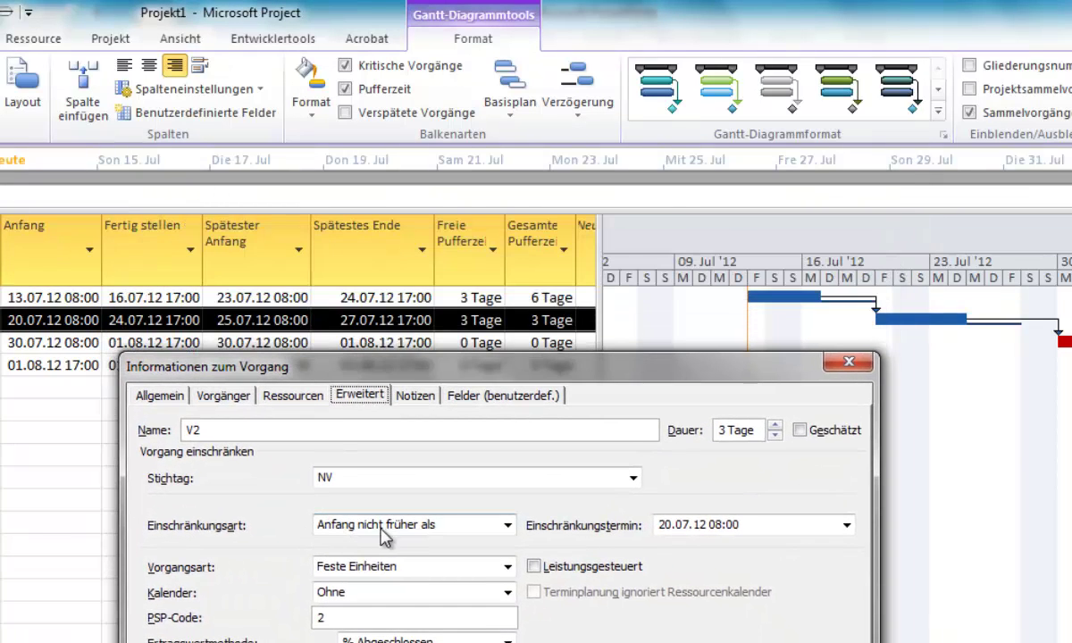
{"action": "left_click", "coordinate": [508, 525]}
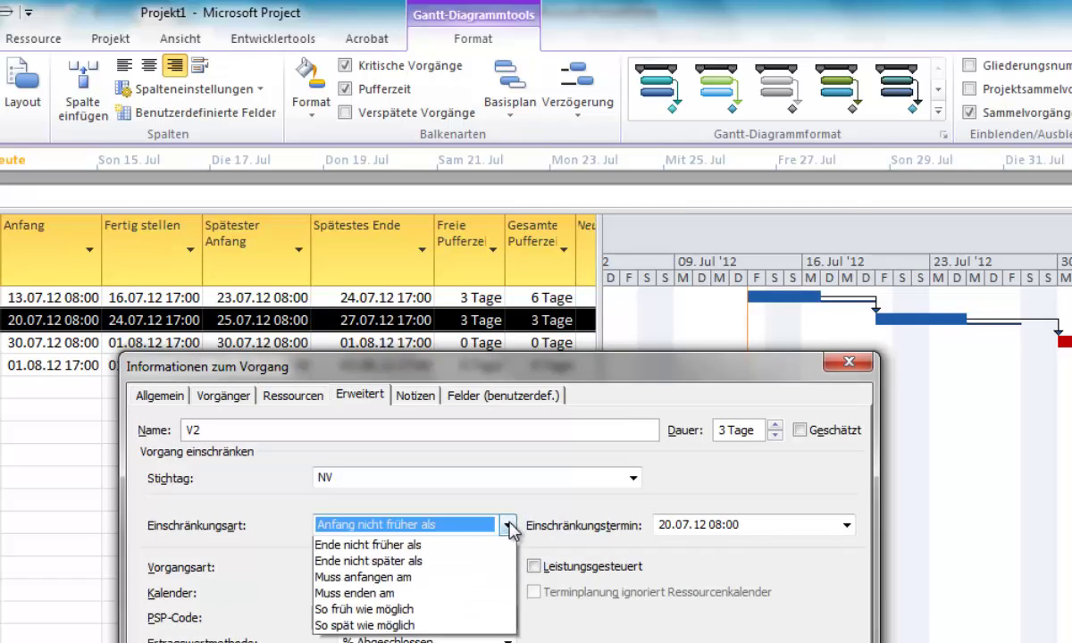
{"action": "left_click", "coordinate": [416, 640]}
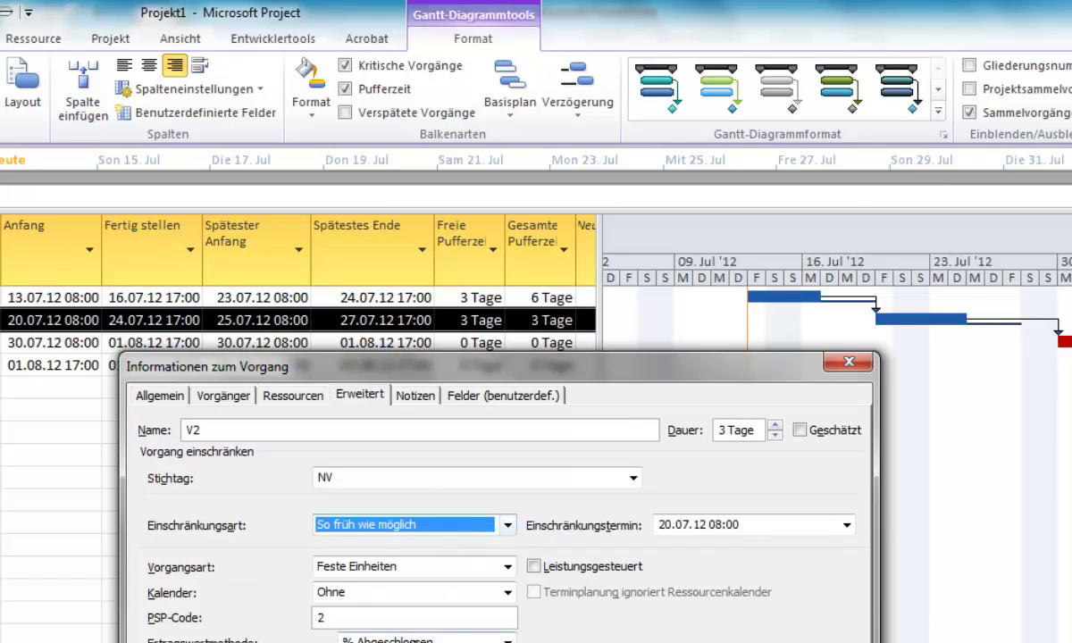
Step: Clear the Einschränkungstermin of task V2 and apply the changed task information
{"action": "double_click", "coordinate": [679, 522]}
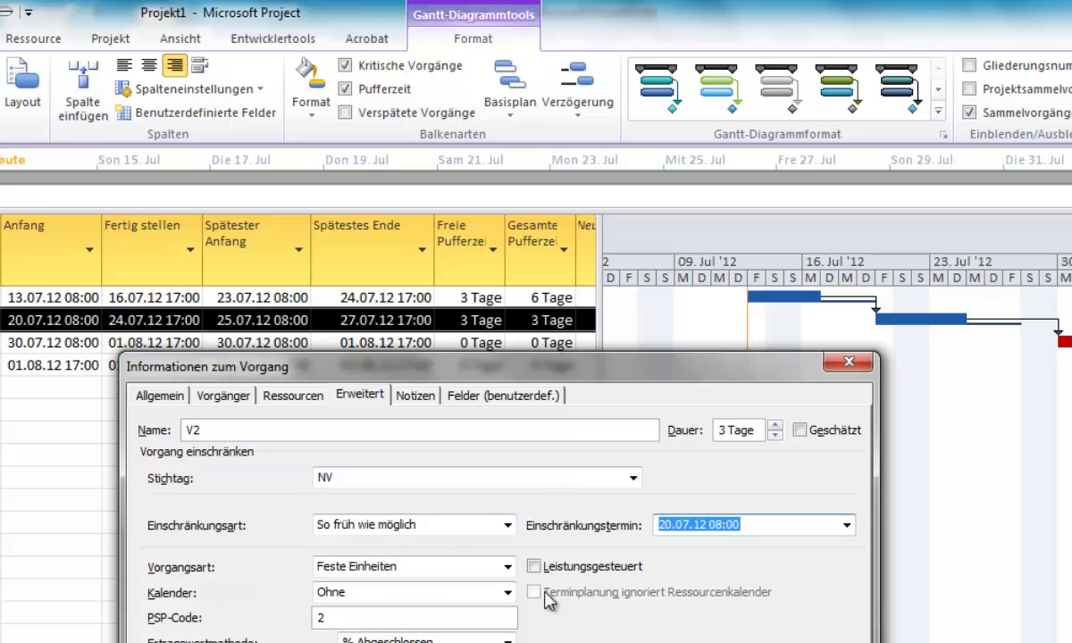
{"action": "left_click", "coordinate": [424, 526]}
{"action": "left_click", "coordinate": [711, 502]}
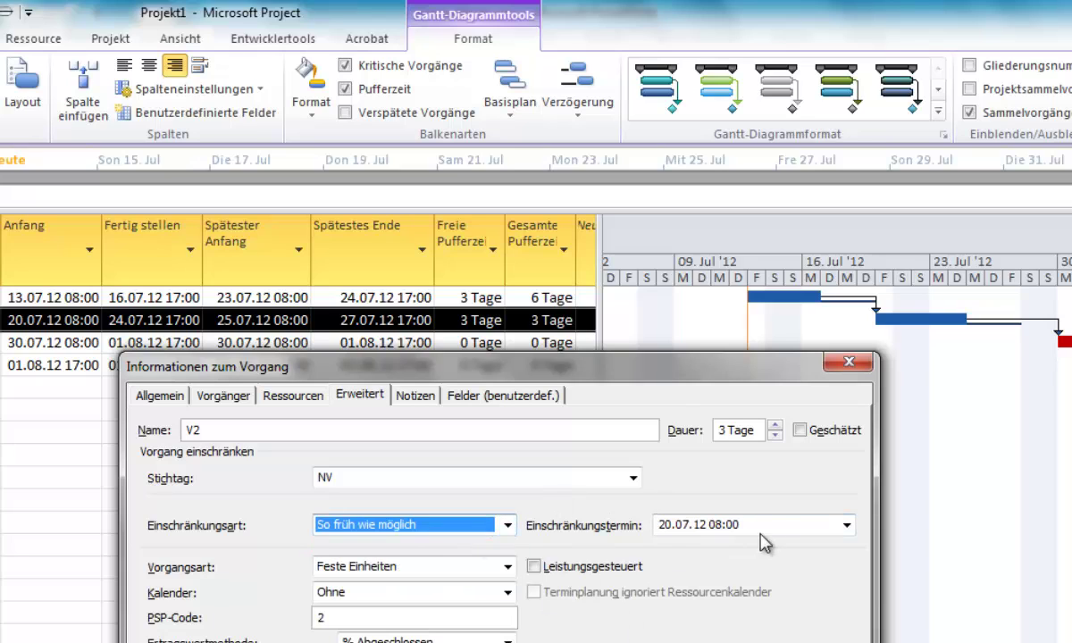
{"action": "left_click", "coordinate": [746, 524]}
{"action": "key", "text": "Delete"}
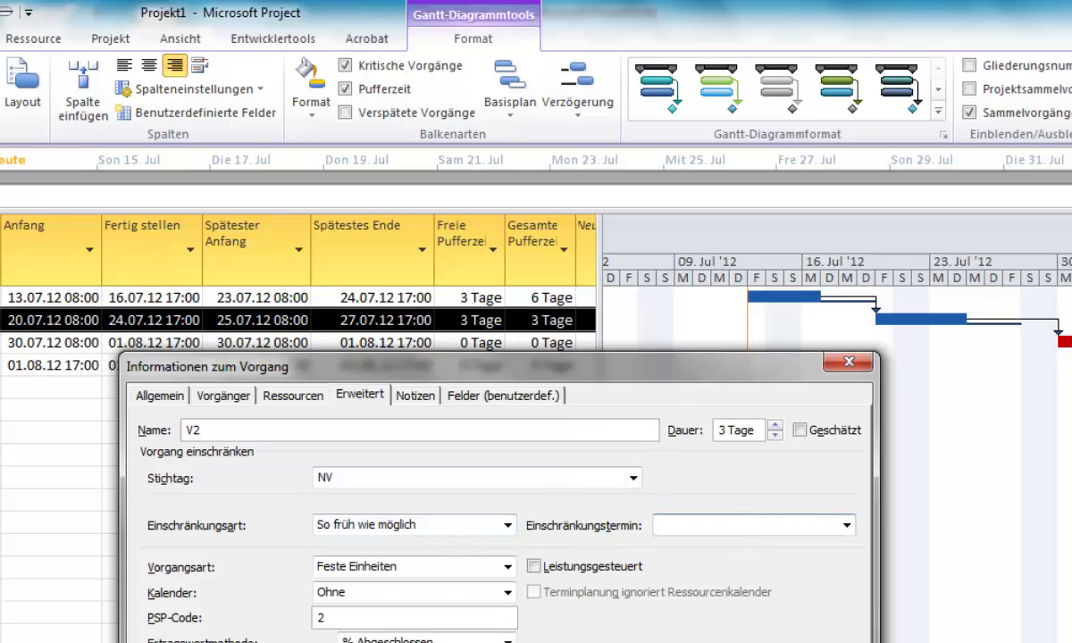
{"action": "key", "text": "Return"}
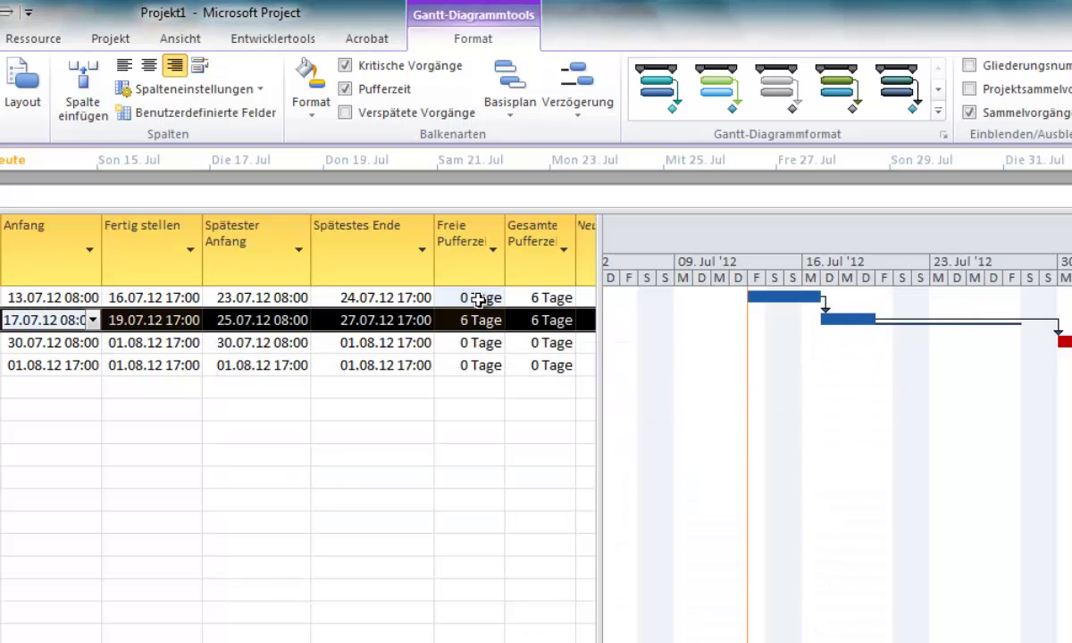
Step: Insert a Dauer column before the Anfang column in the task table
{"action": "left_click", "coordinate": [261, 296]}
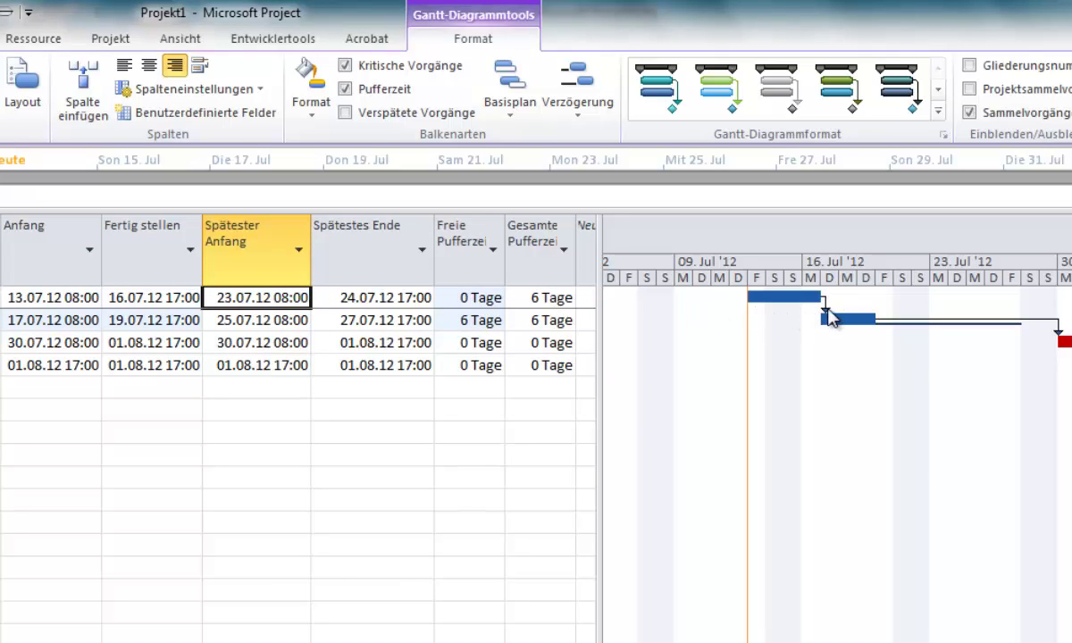
{"action": "left_click", "coordinate": [547, 298]}
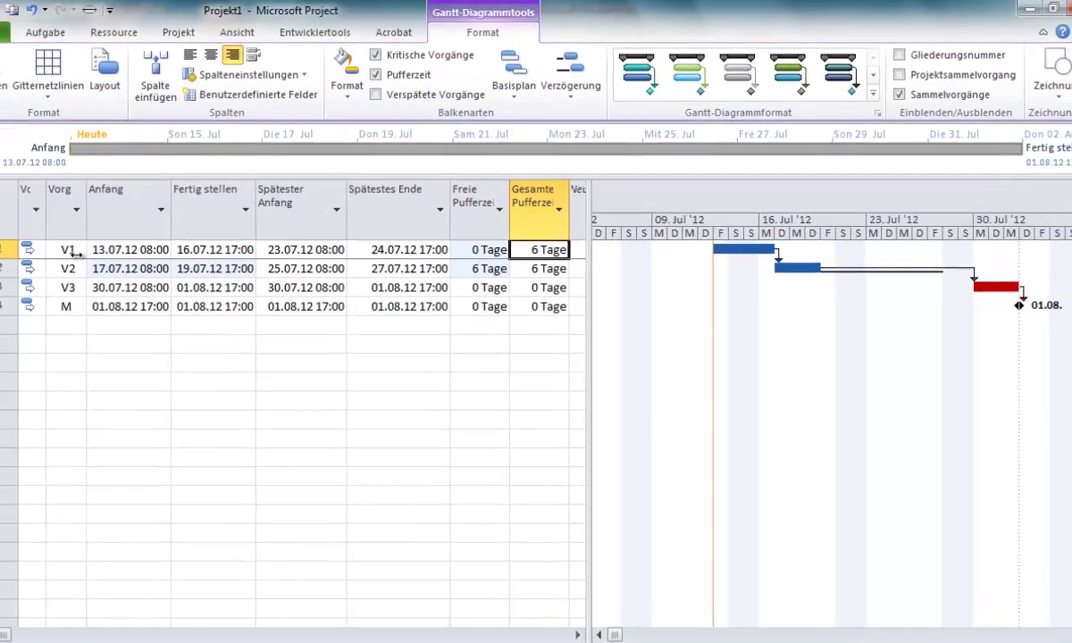
{"action": "left_click", "coordinate": [74, 251]}
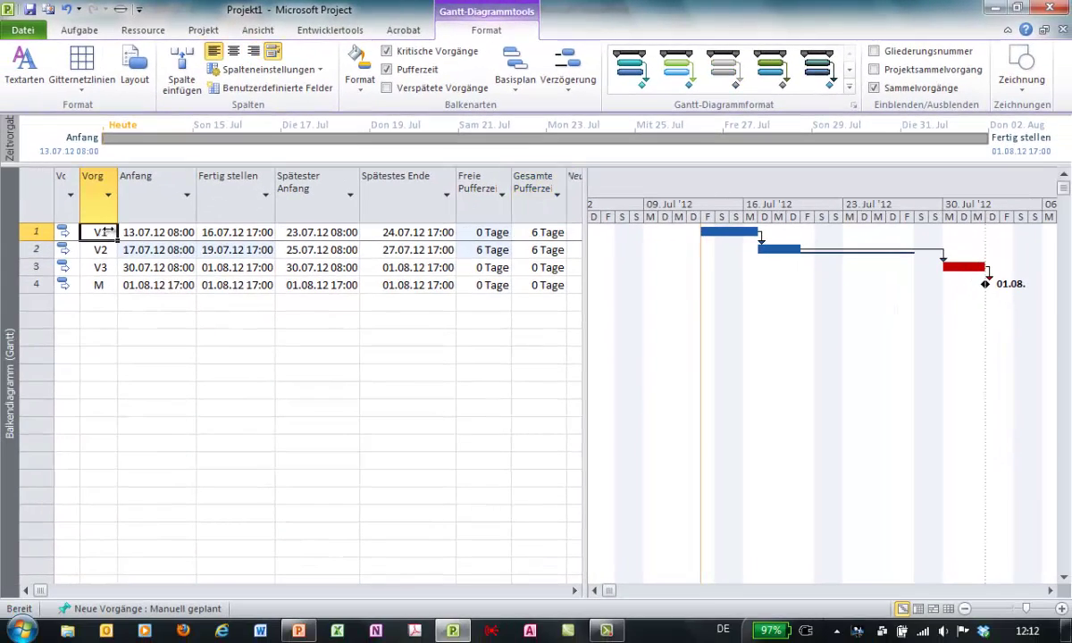
{"action": "right_click", "coordinate": [161, 208]}
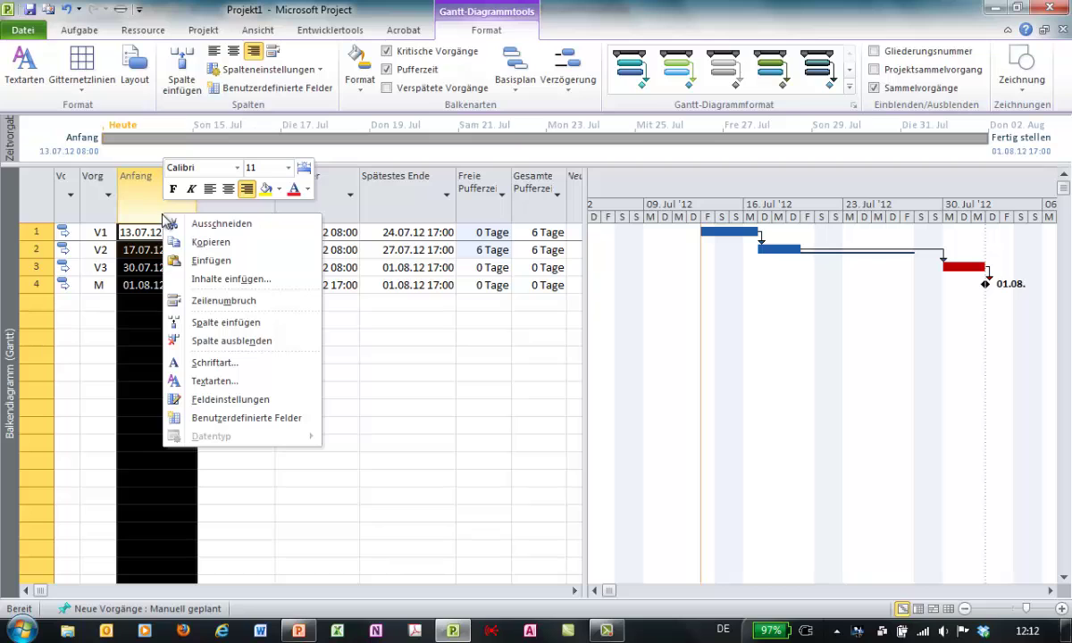
{"action": "left_click", "coordinate": [219, 326]}
{"action": "type", "text": "datum1"}
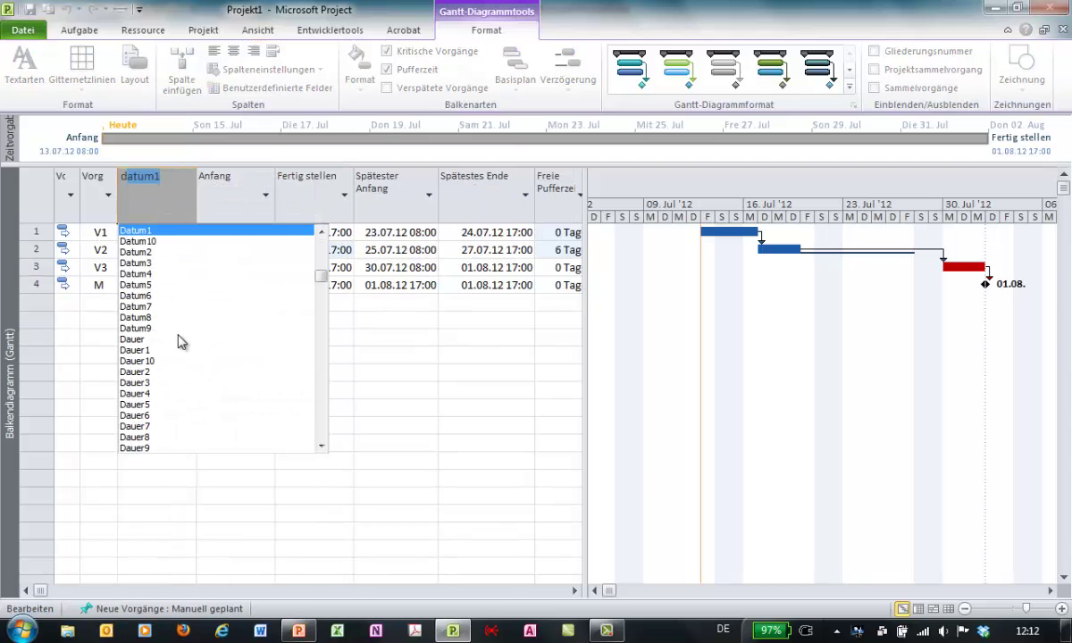
{"action": "left_click", "coordinate": [130, 340]}
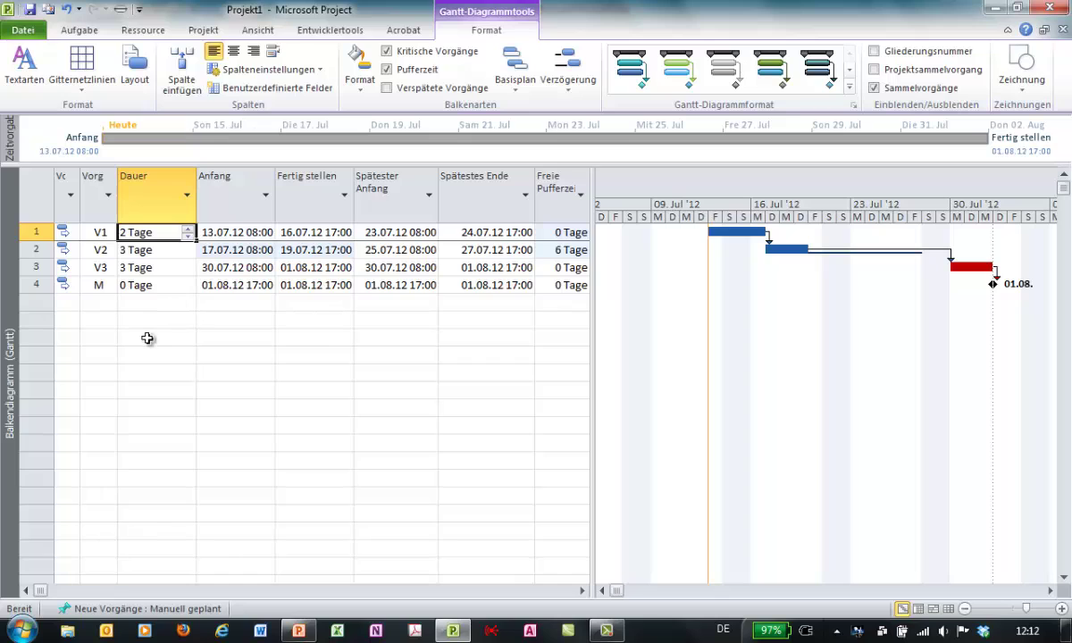
Step: Set the Dauer of task V1 to 3 Tage and widen the table area to show the Gesamte Pufferzeit column
{"action": "left_click", "coordinate": [188, 229]}
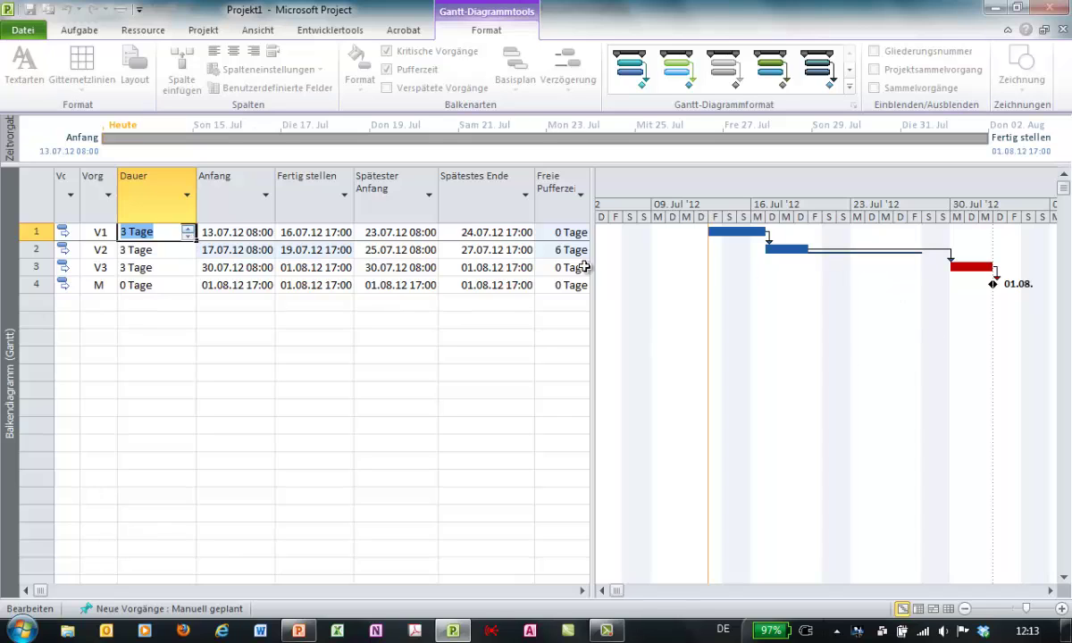
{"action": "left_click_drag", "start_coordinate": [592, 254], "coordinate": [651, 257]}
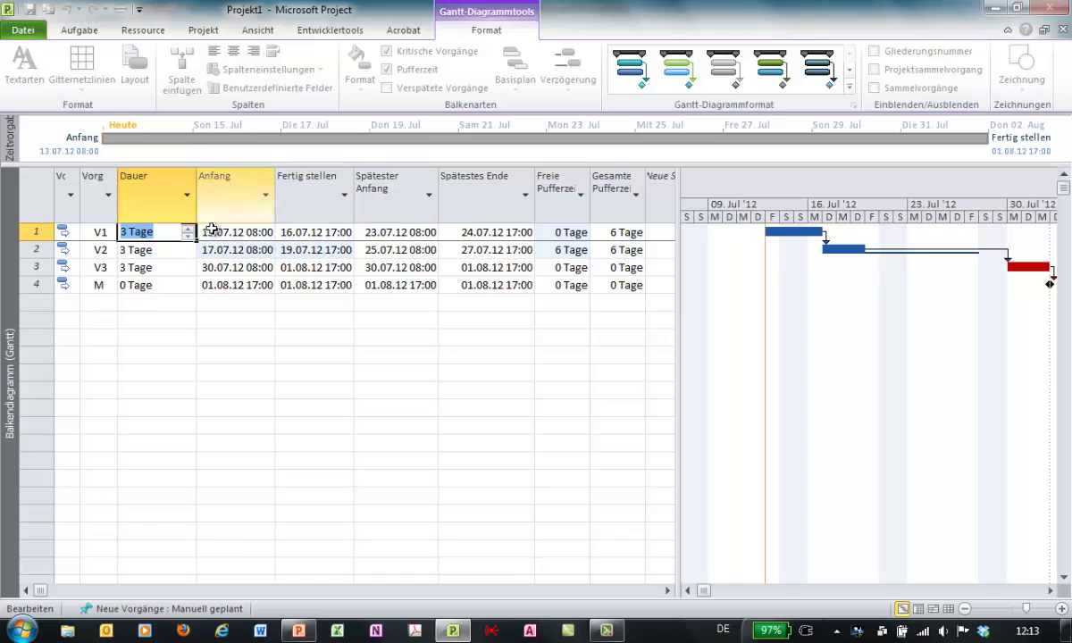
{"action": "left_click", "coordinate": [186, 267]}
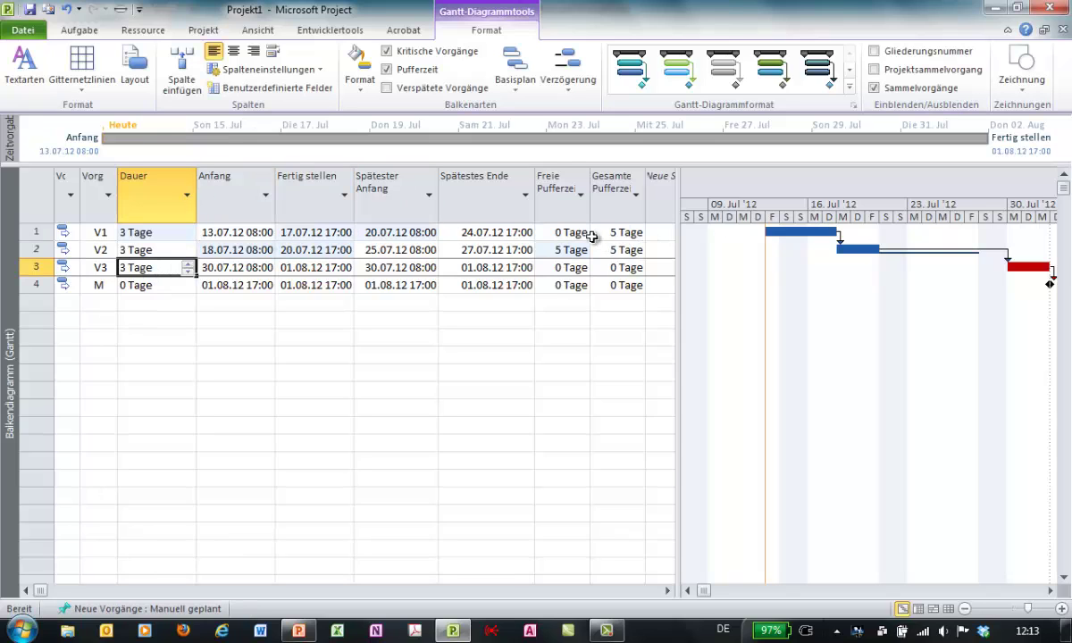
Step: Set the Dauer of task V1 to 7 Tage and the Dauer of task V2 to 4 Tage
{"action": "left_click", "coordinate": [178, 231]}
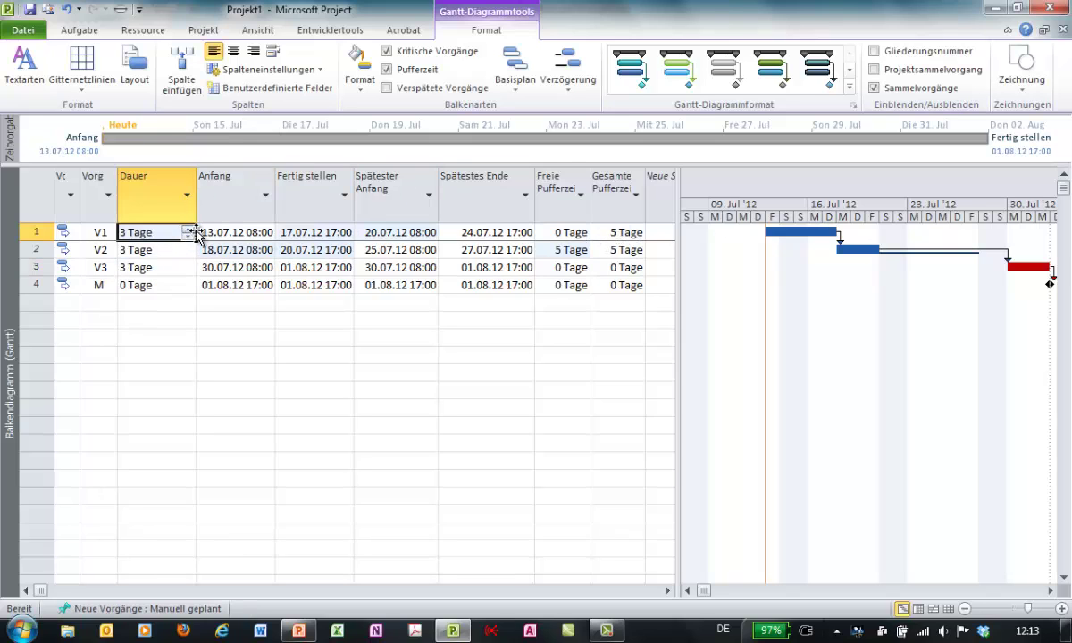
{"action": "left_click", "coordinate": [188, 229]}
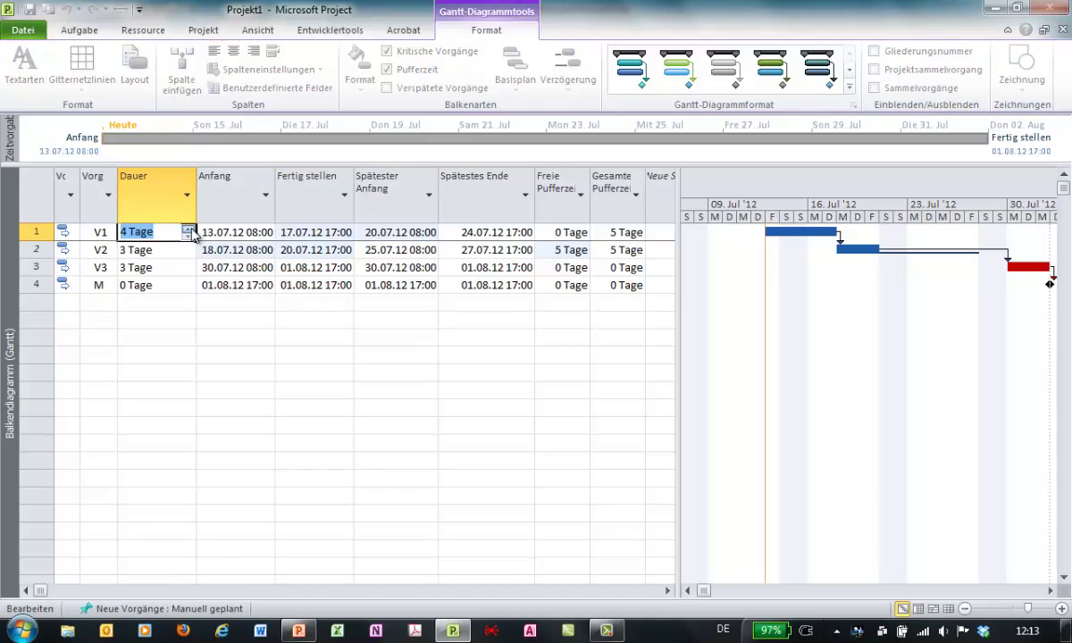
{"action": "left_click", "coordinate": [166, 282]}
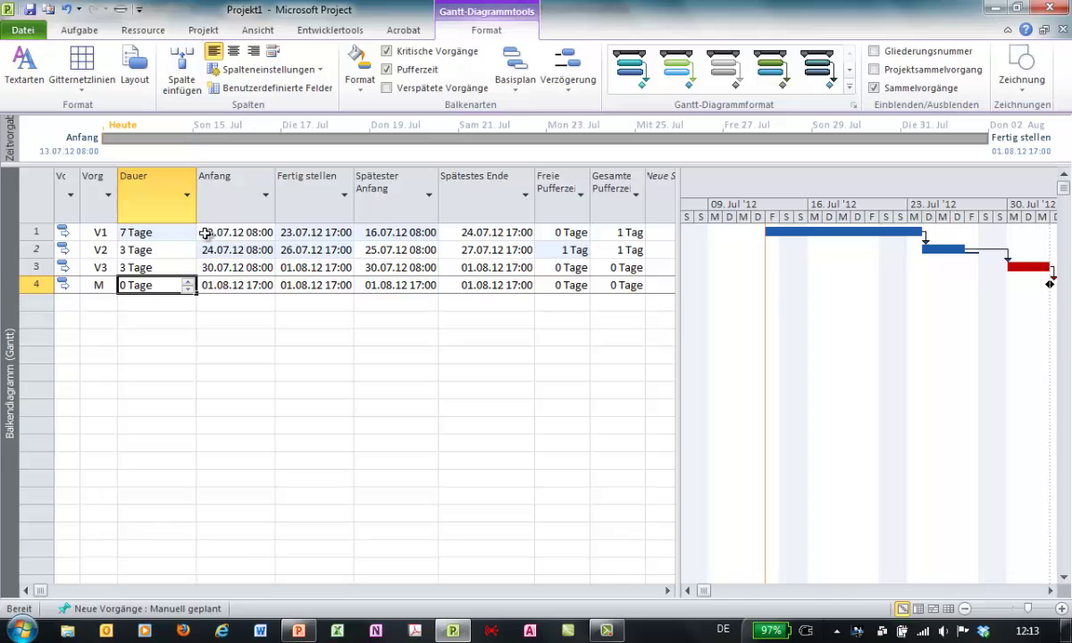
{"action": "left_click", "coordinate": [167, 251]}
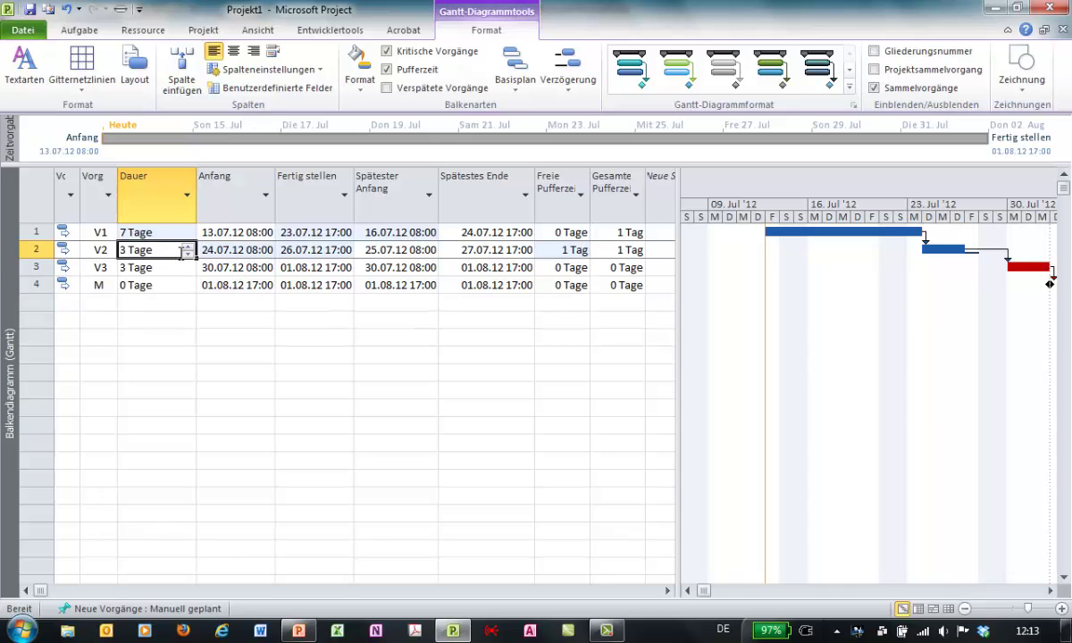
{"action": "left_click", "coordinate": [187, 248]}
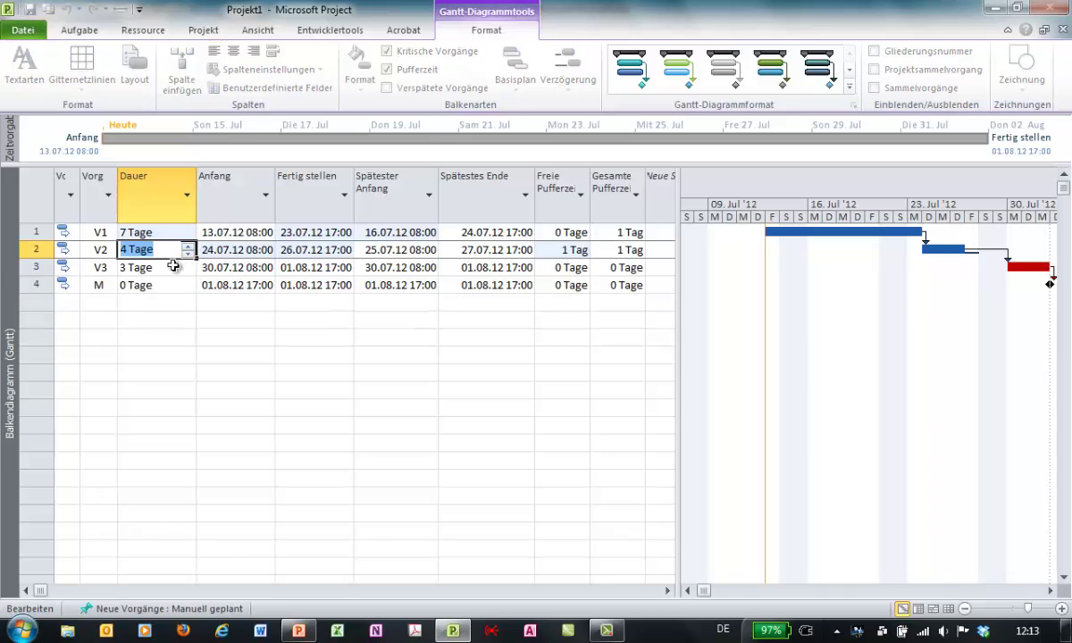
{"action": "left_click", "coordinate": [173, 266]}
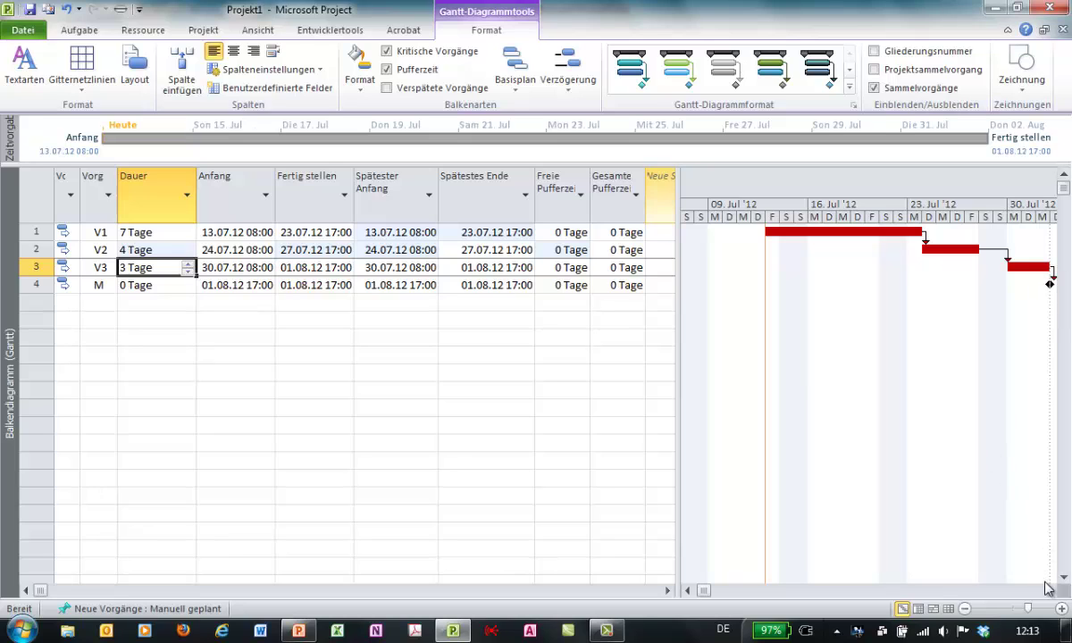
Step: Add a milestone named M2 with a Dauer of 0 Tage below task M
{"action": "scroll", "coordinate": [983, 563], "scroll_direction": "right", "scroll_amount": 4}
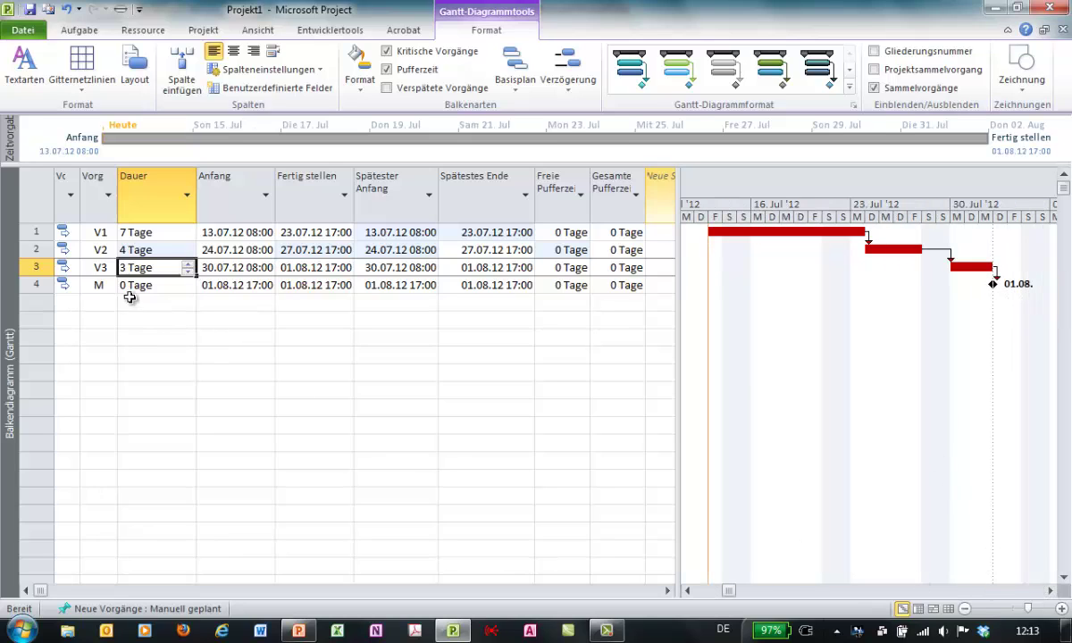
{"action": "left_click", "coordinate": [98, 300]}
{"action": "type", "text": "M2"}
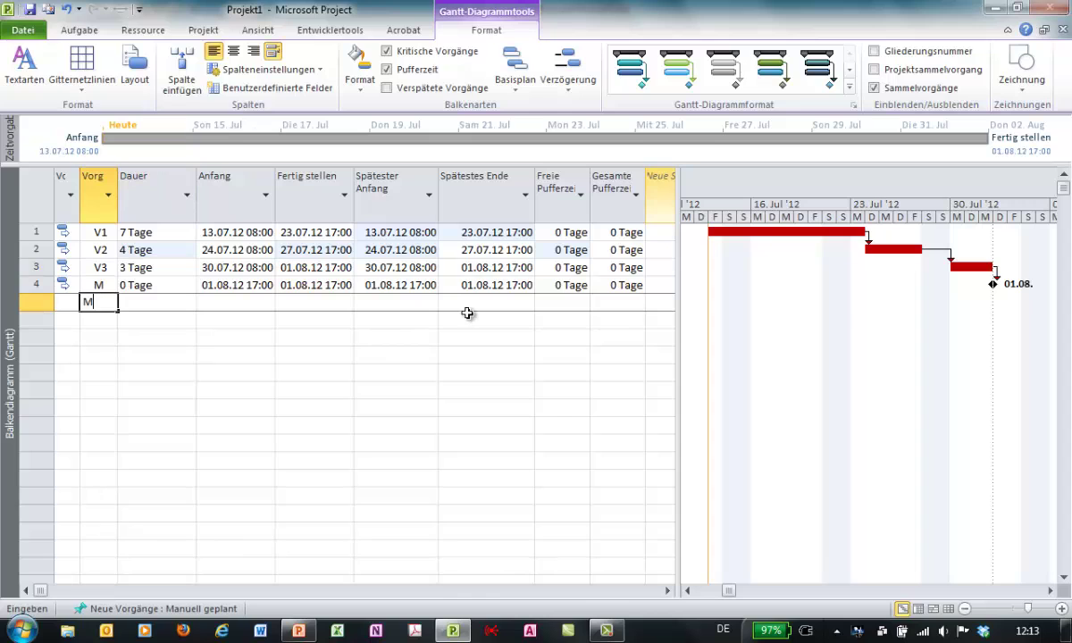
{"action": "key", "text": "Tab"}
{"action": "type", "text": "0"}
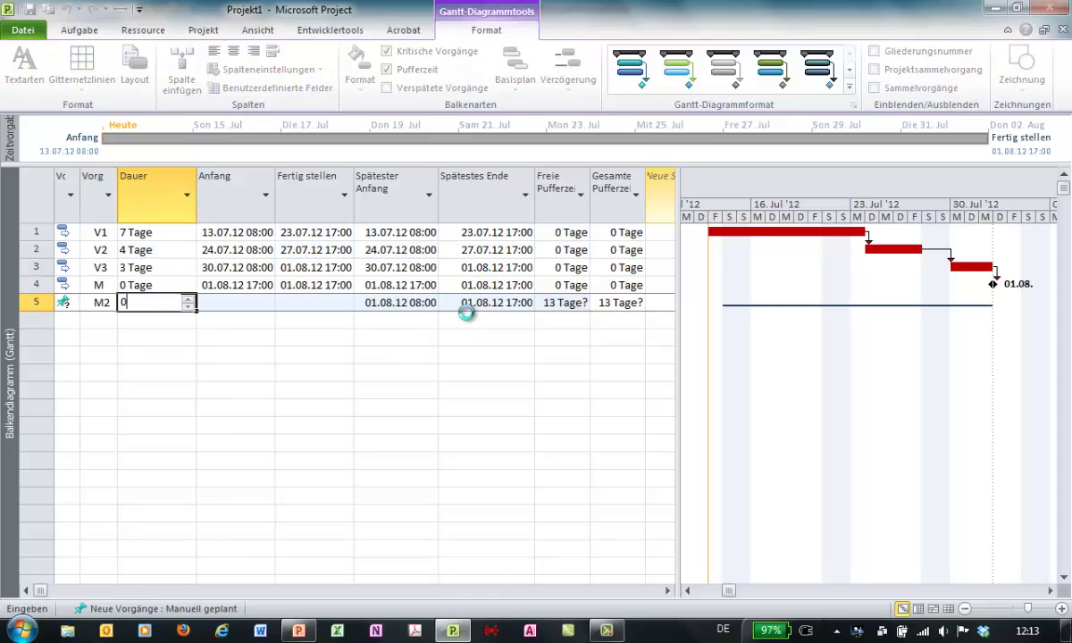
{"action": "key", "text": "Return"}
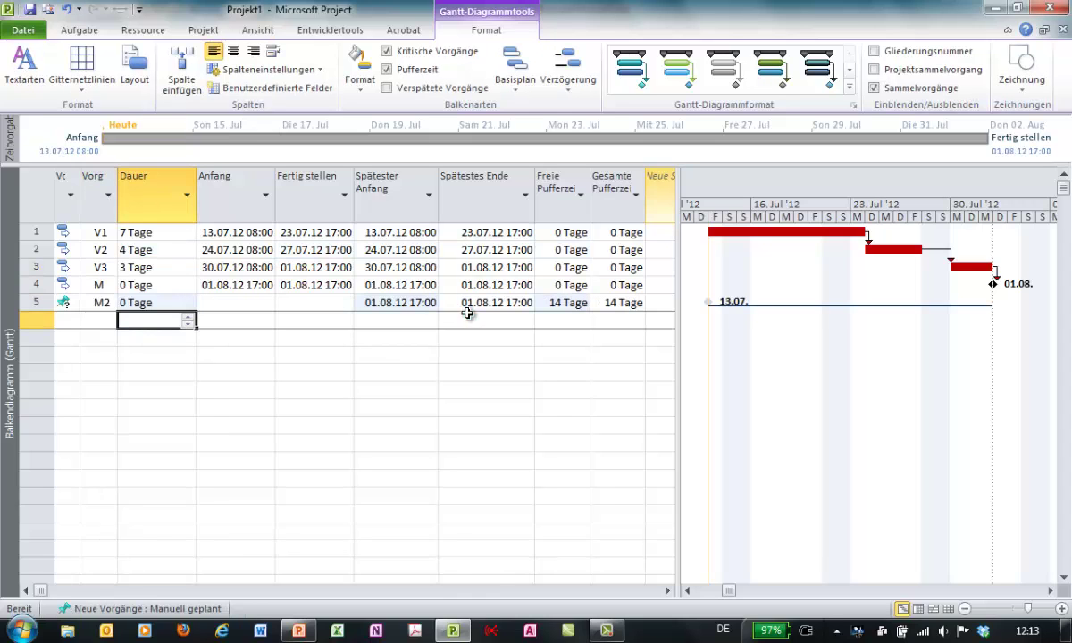
Step: Set the Anfang of milestone M2 to 4.8.12
{"action": "left_click", "coordinate": [398, 301]}
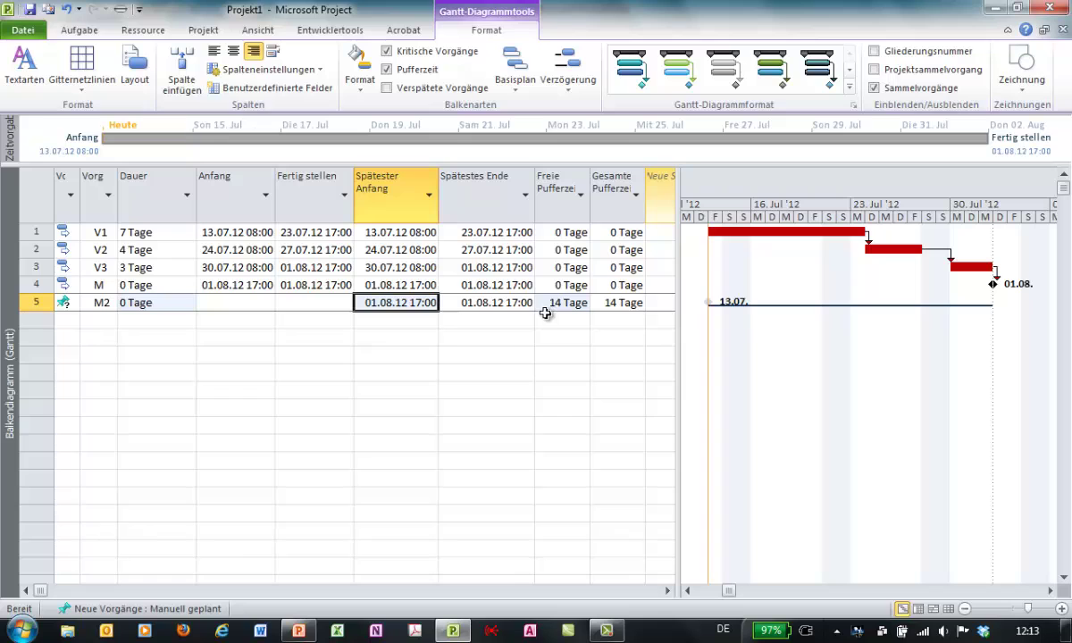
{"action": "left_click", "coordinate": [238, 303]}
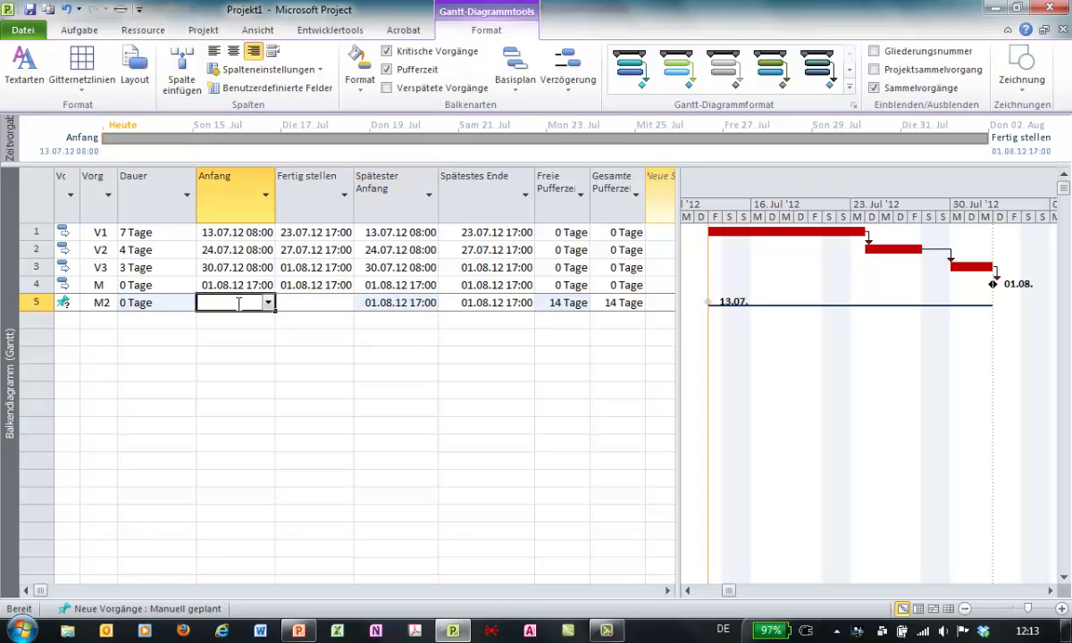
{"action": "type", "text": "4.0"}
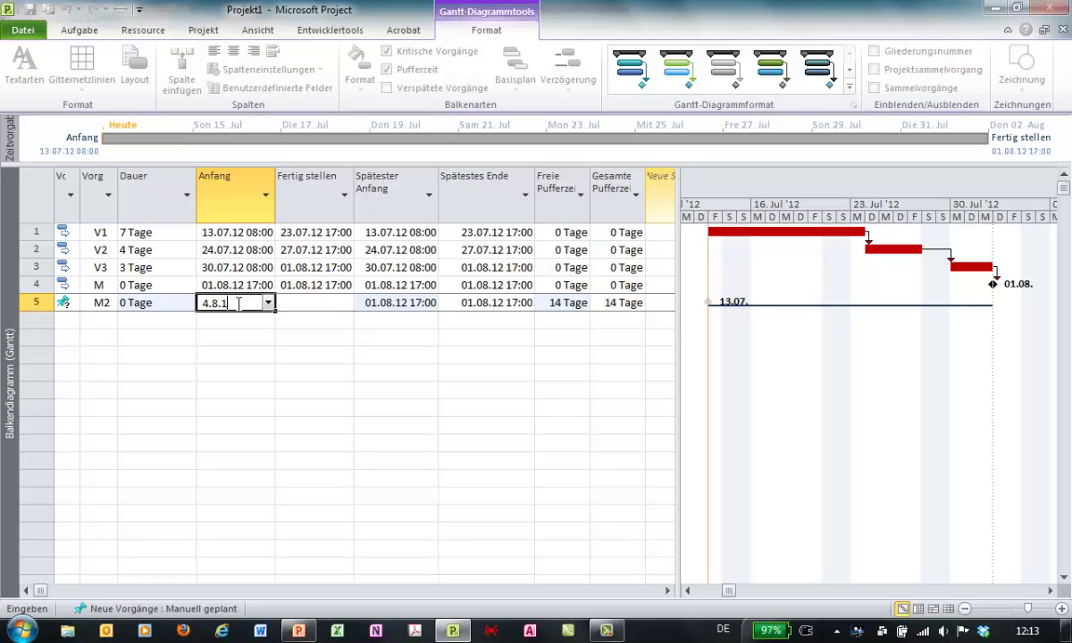
{"action": "type", "text": "8.12"}
{"action": "key", "text": "Return"}
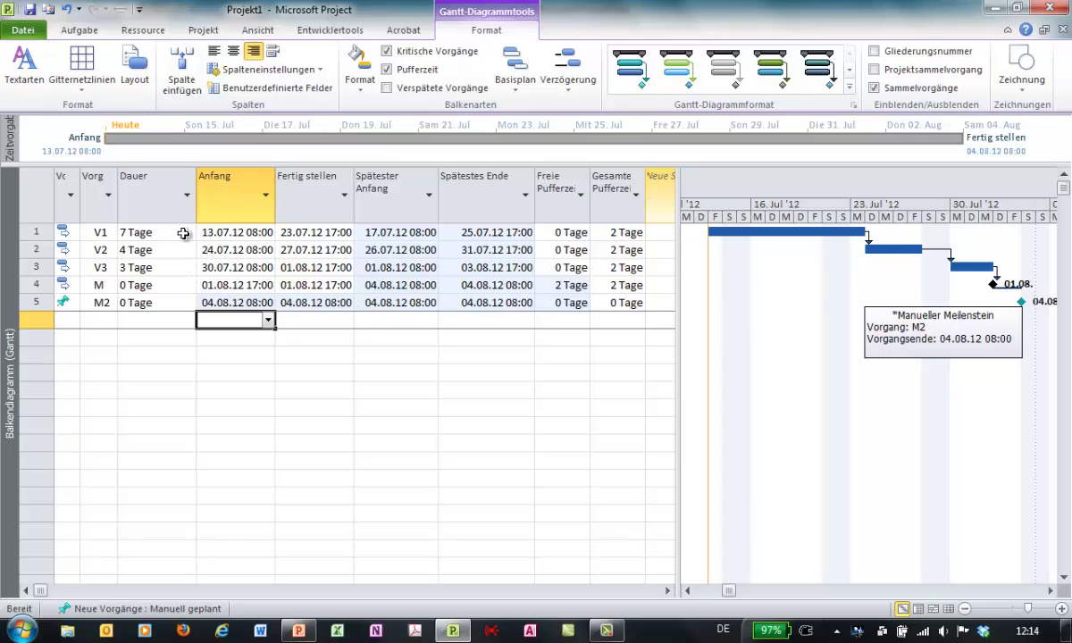
Step: Delete the entire row of milestone M2 from the task table
{"action": "left_click", "coordinate": [99, 286]}
{"action": "key", "text": "Down"}
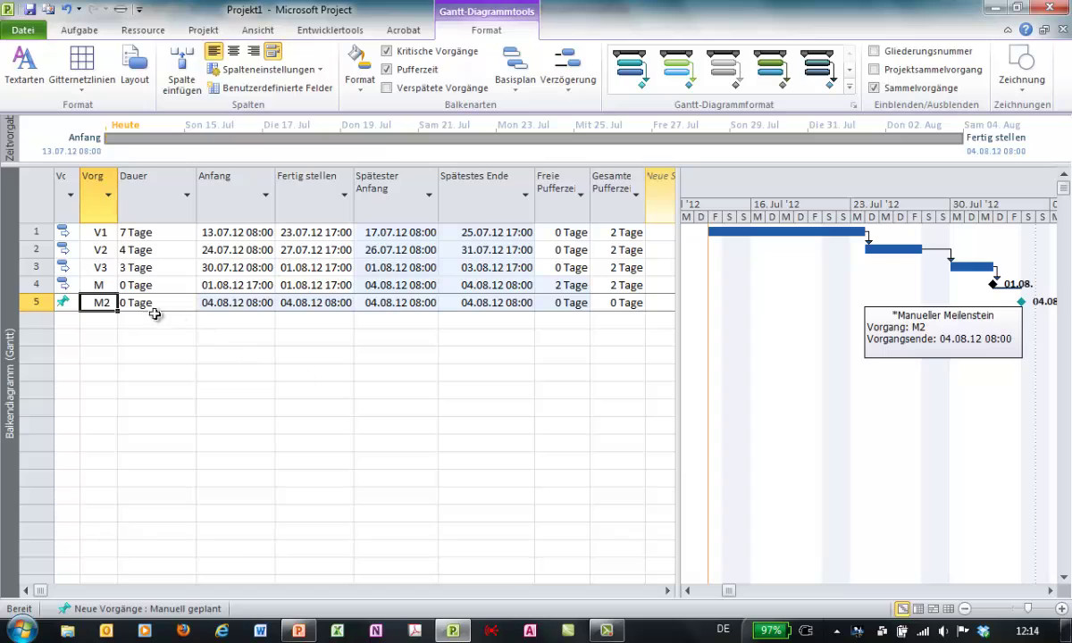
{"action": "left_click", "coordinate": [36, 301]}
{"action": "key", "text": "Delete"}
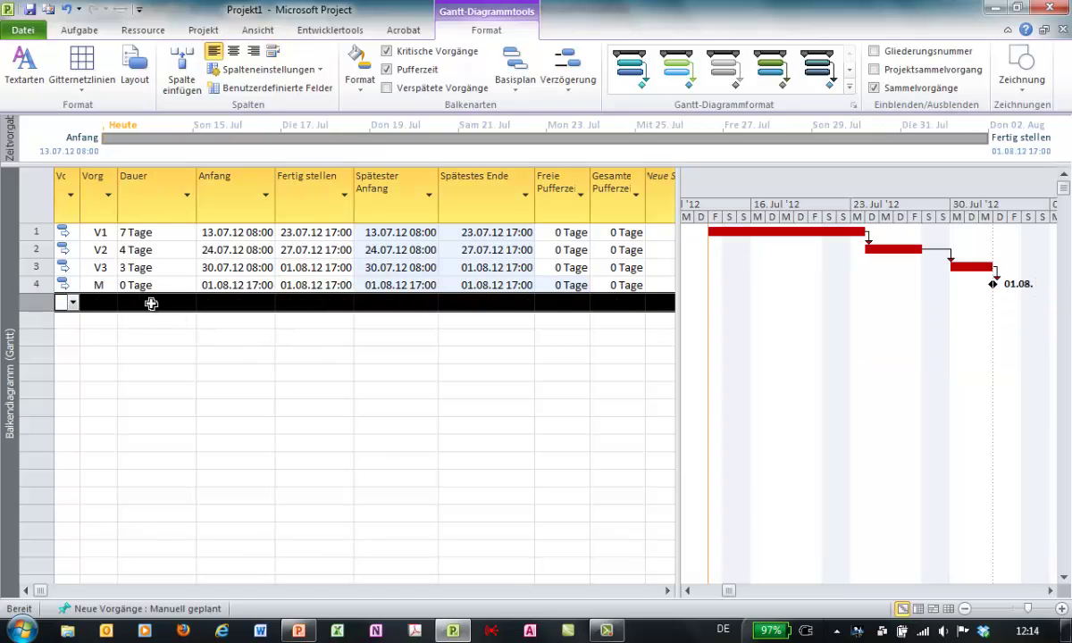
Step: Create four tasks in rows 8 to 11 by entering V A, V B, V C and M 2 in the Dauer column
{"action": "left_click", "coordinate": [150, 355]}
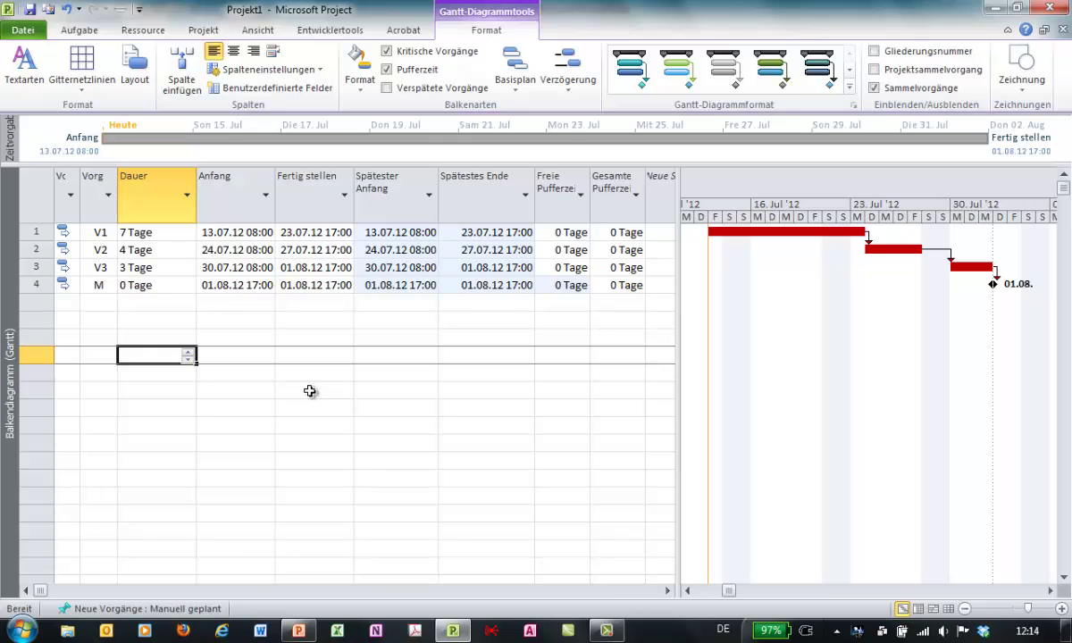
{"action": "type", "text": "V A"}
{"action": "key", "text": "Return"}
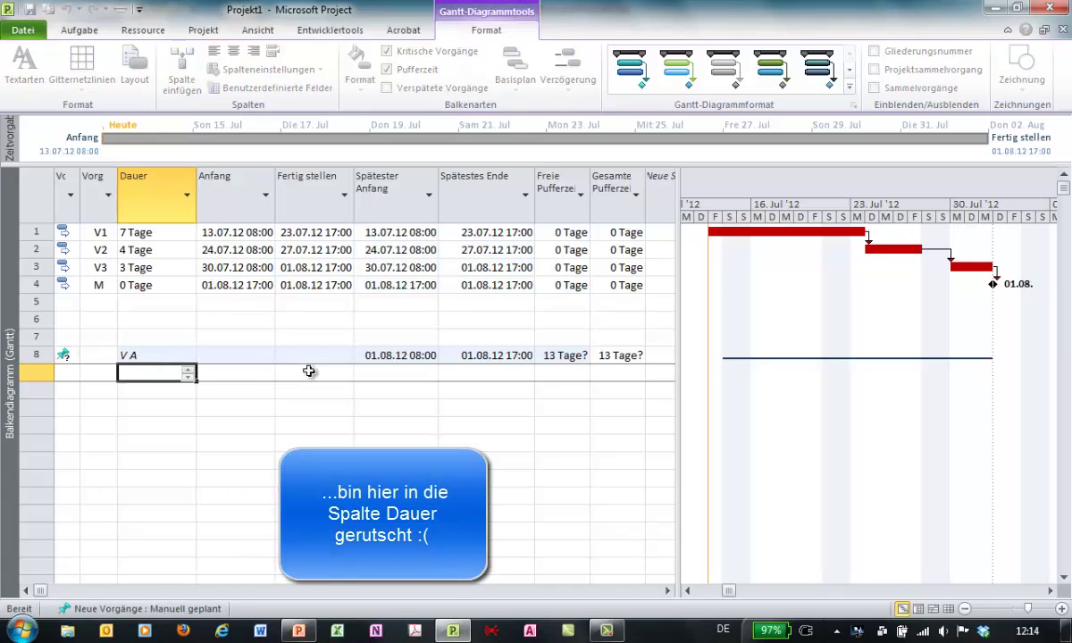
{"action": "type", "text": "V B"}
{"action": "key", "text": "Return"}
{"action": "type", "text": "V C"}
{"action": "key", "text": "Return"}
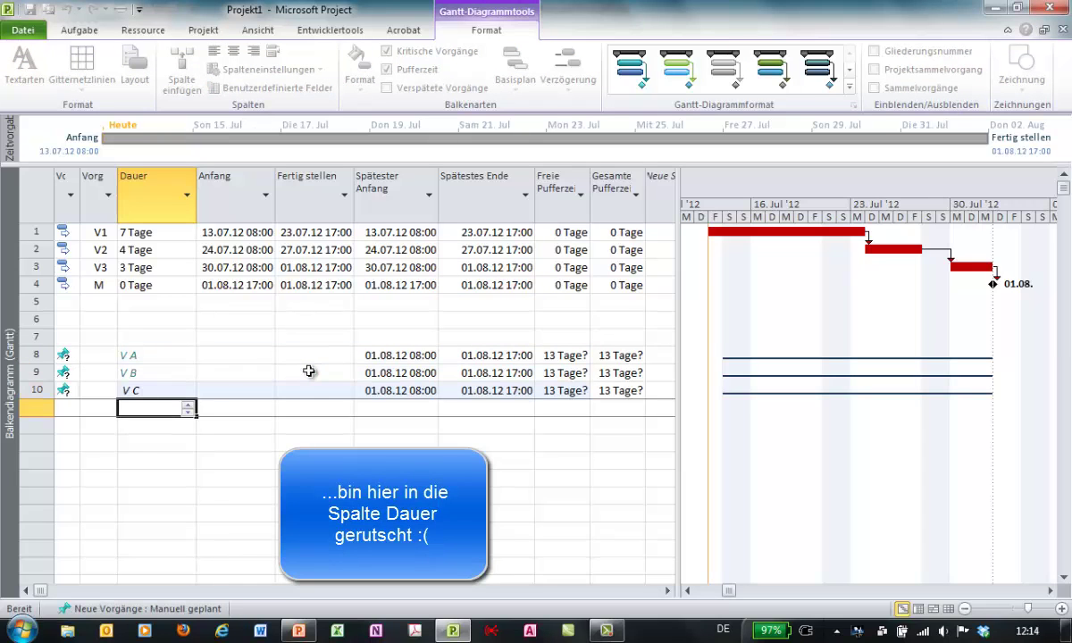
{"action": "type", "text": "M 2"}
{"action": "key", "text": "Return"}
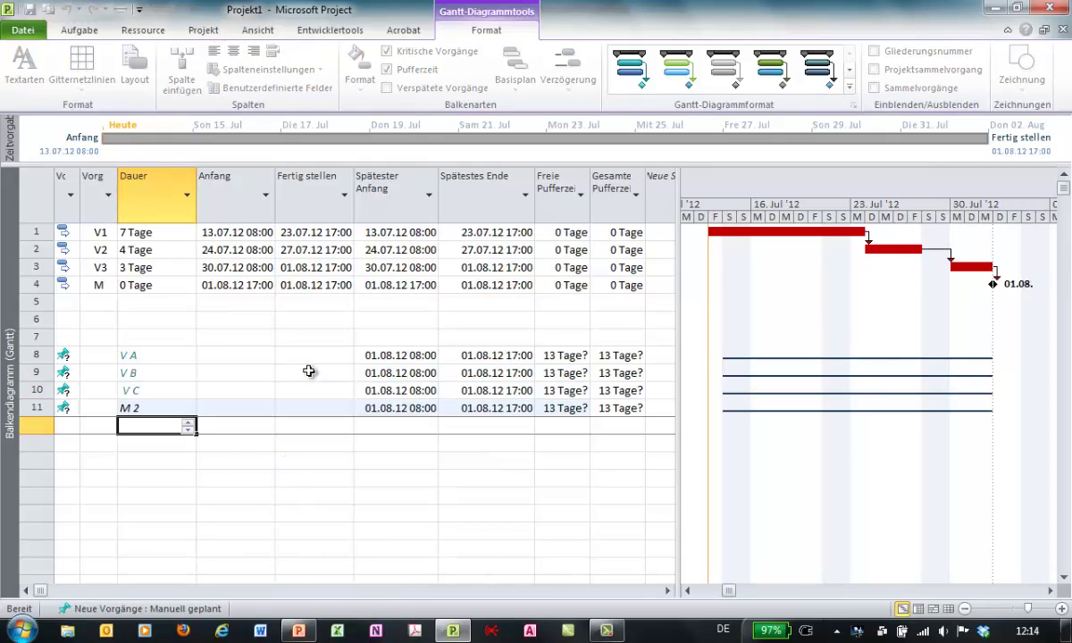
Step: Switch the four tasks in rows 8 to 11 to Automatisch planen
{"action": "left_click_drag", "start_coordinate": [135, 354], "coordinate": [134, 408]}
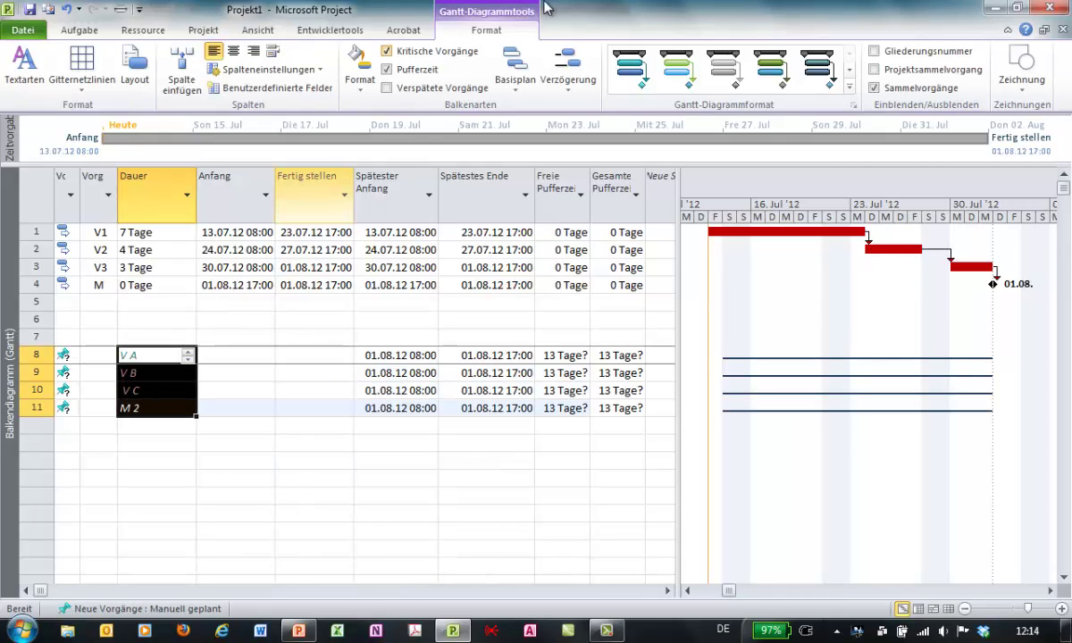
{"action": "left_click", "coordinate": [79, 32]}
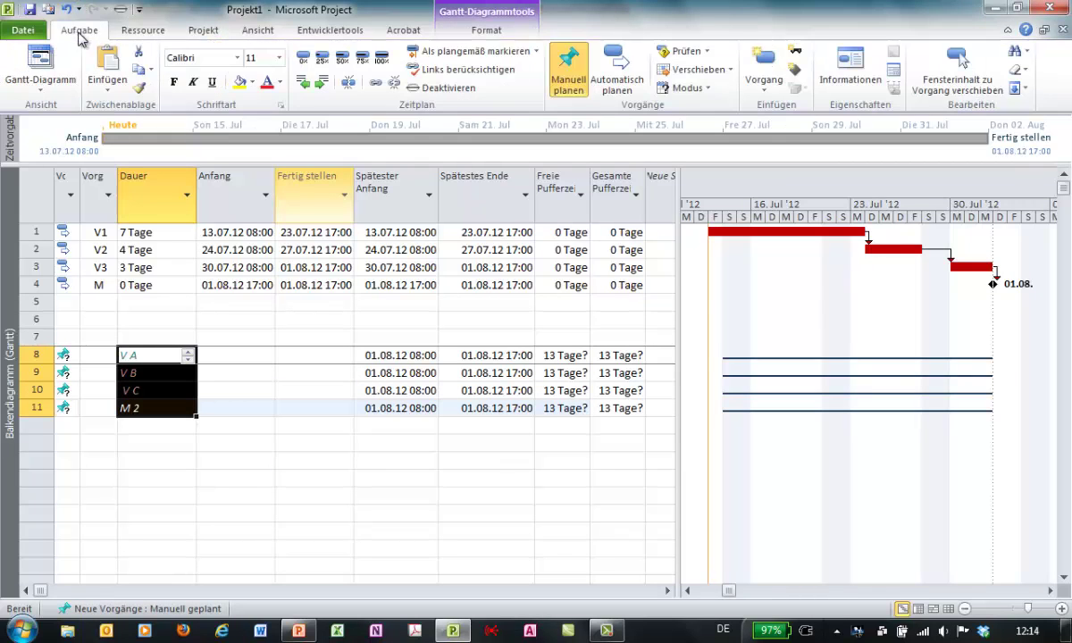
{"action": "left_click", "coordinate": [614, 72]}
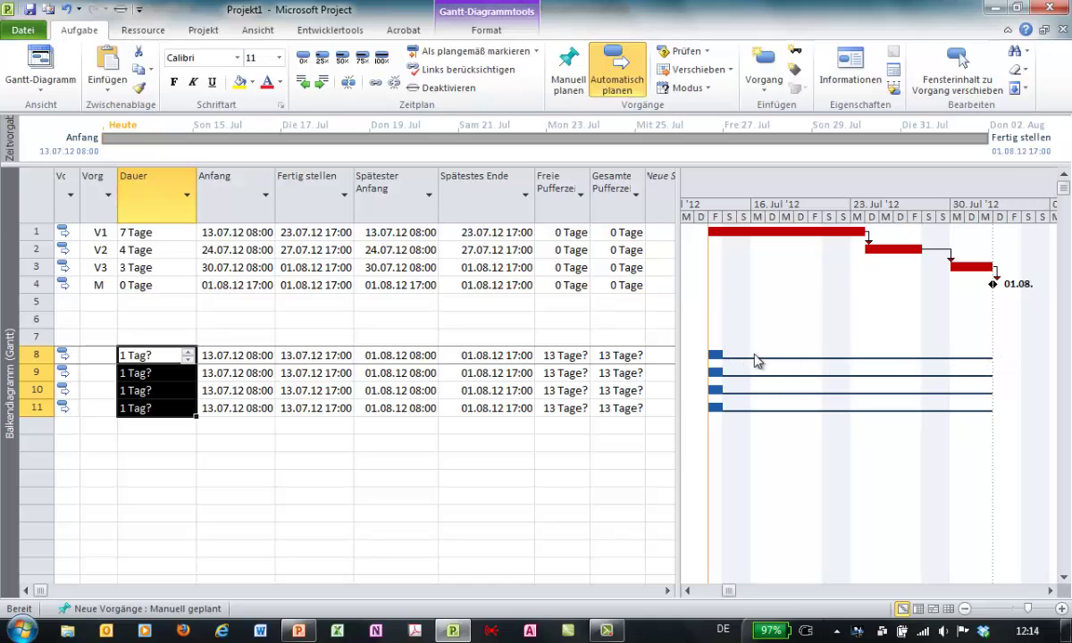
Step: Set the Dauer of the tasks in rows 8 to 11 to 1, 2, 1 and 0 Tage respectively
{"action": "left_click", "coordinate": [181, 352]}
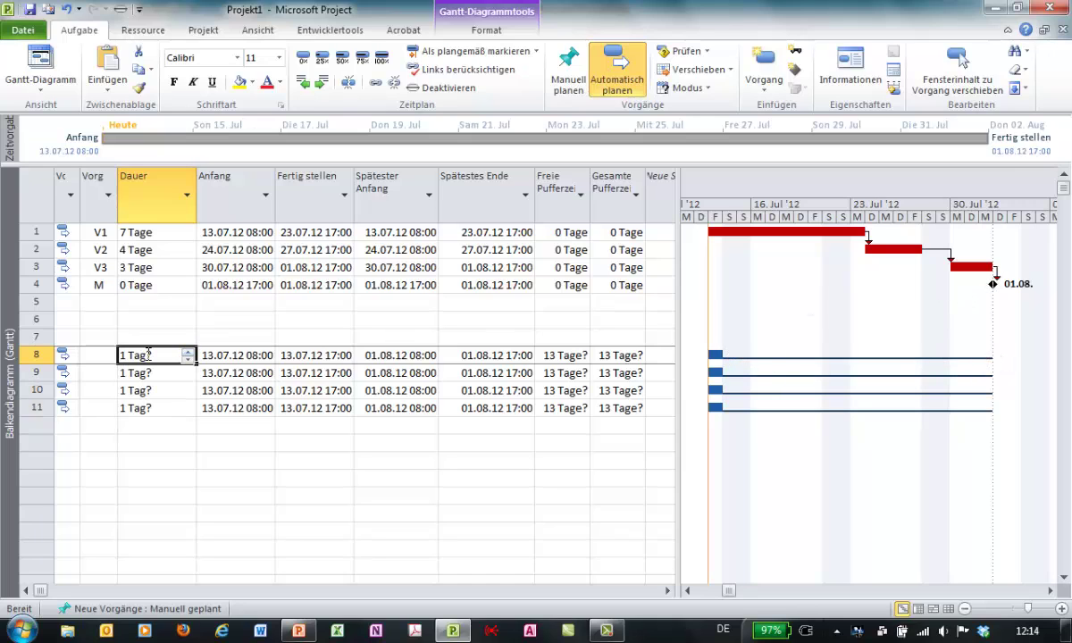
{"action": "left_click", "coordinate": [165, 410]}
{"action": "left_click", "coordinate": [155, 354]}
{"action": "type", "text": "1"}
{"action": "key", "text": "Return"}
{"action": "type", "text": "2"}
{"action": "key", "text": "Return"}
{"action": "type", "text": "1"}
{"action": "key", "text": "Return"}
{"action": "type", "text": "0"}
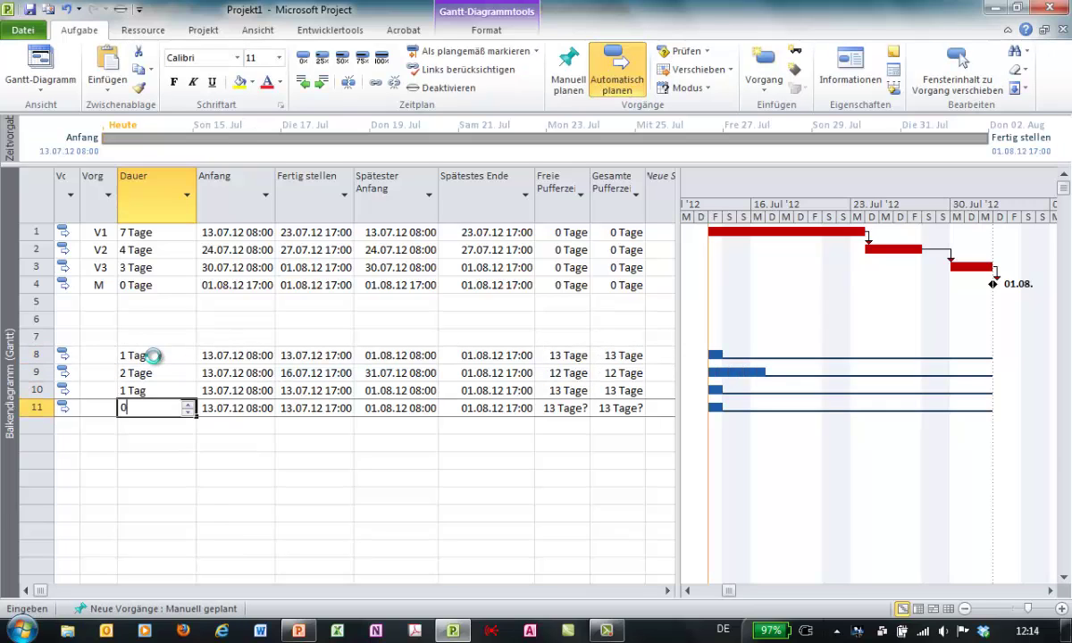
{"action": "key", "text": "Return"}
Step: Link the tasks in rows 8 to 11 in sequence and connect the row 11 milestone to task V2 with an Ende-Anfang-Beziehung
{"action": "left_click_drag", "start_coordinate": [146, 357], "coordinate": [143, 408]}
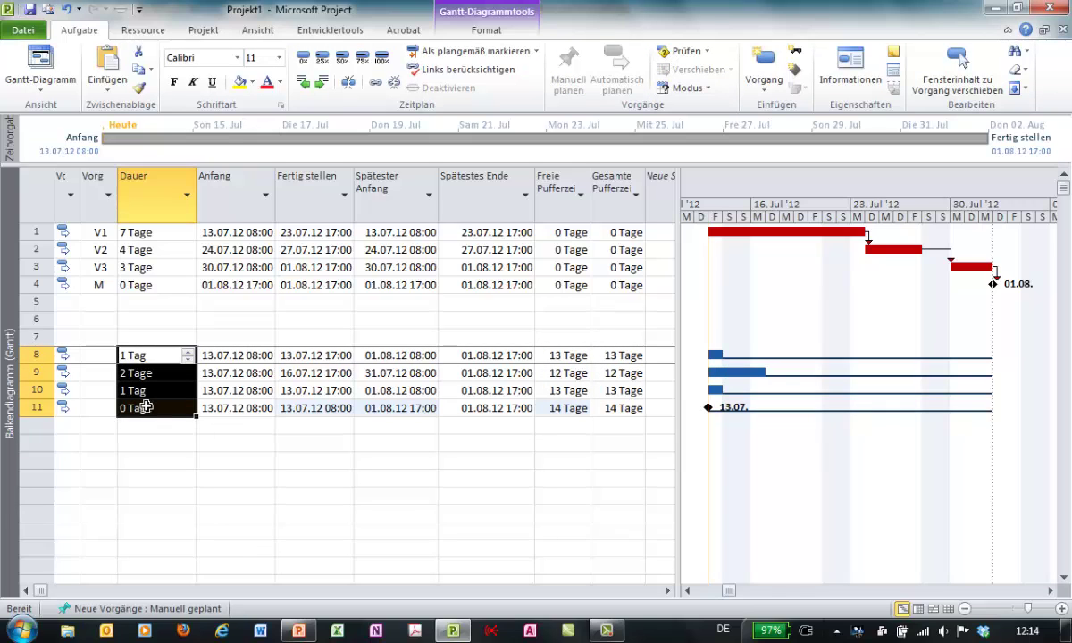
{"action": "left_click", "coordinate": [350, 81]}
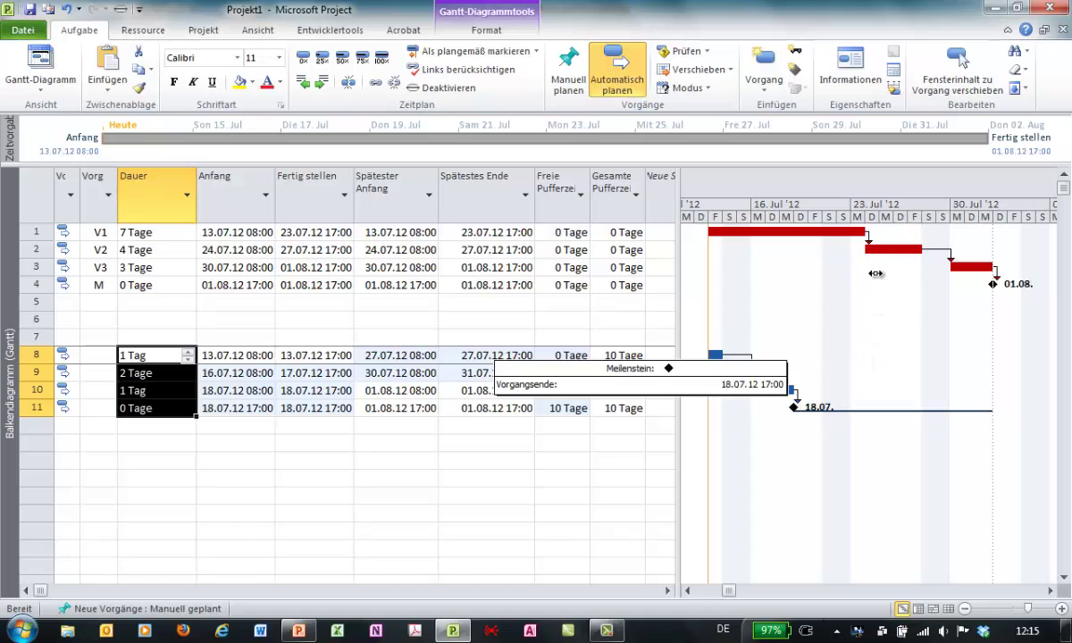
{"action": "left_click_drag", "start_coordinate": [876, 278], "coordinate": [873, 249]}
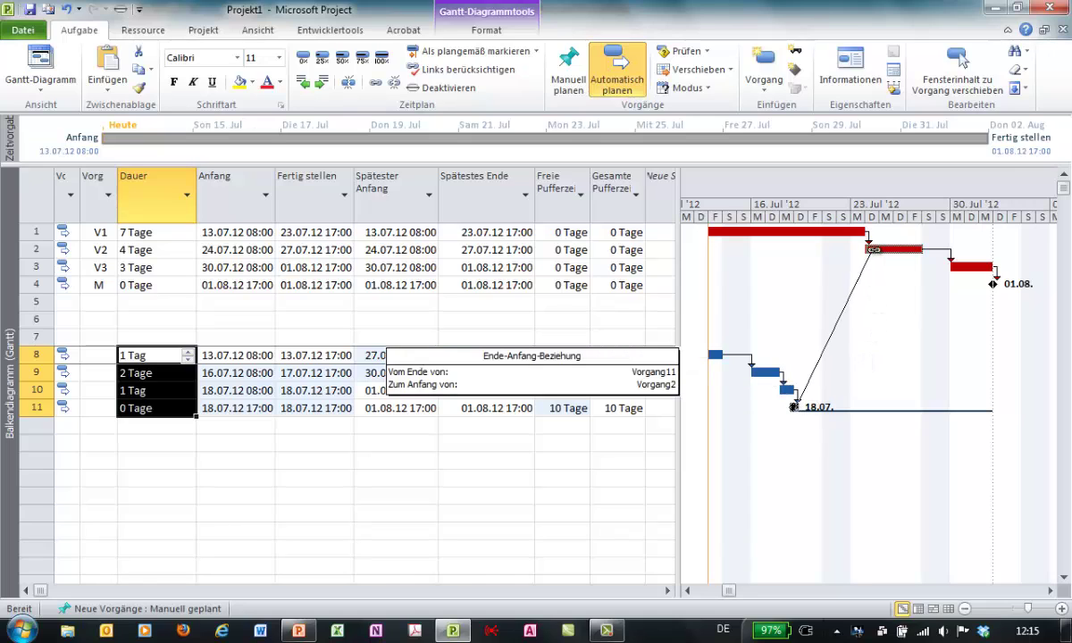
{"action": "left_click_drag", "start_coordinate": [873, 250], "coordinate": [874, 250]}
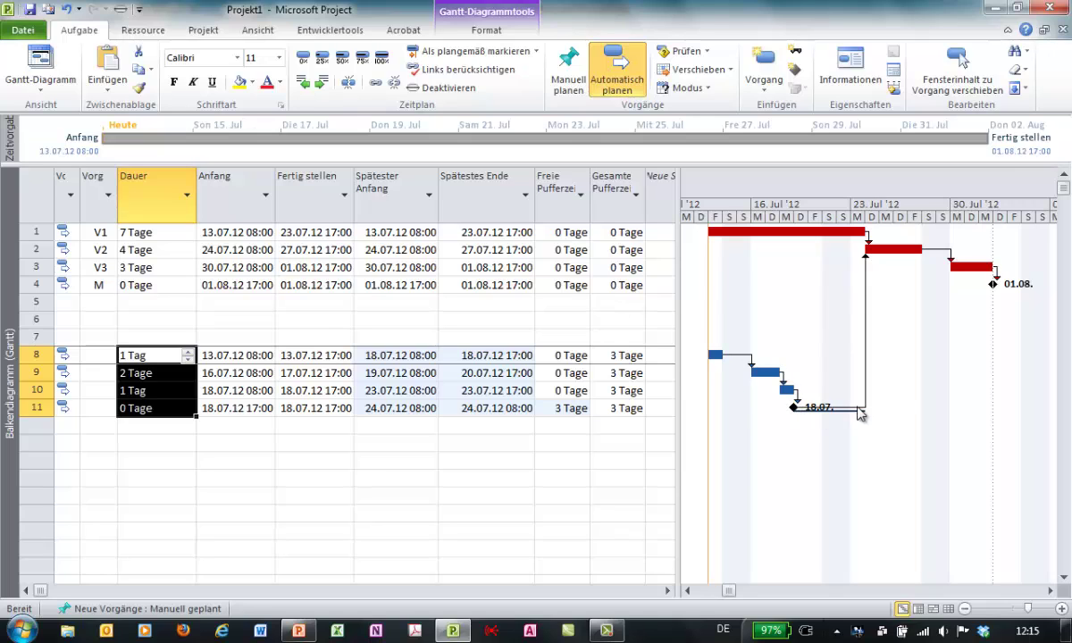
Step: Increase the Dauer of the tasks in rows 8 and 9 to 3 Tage each
{"action": "left_click", "coordinate": [165, 355]}
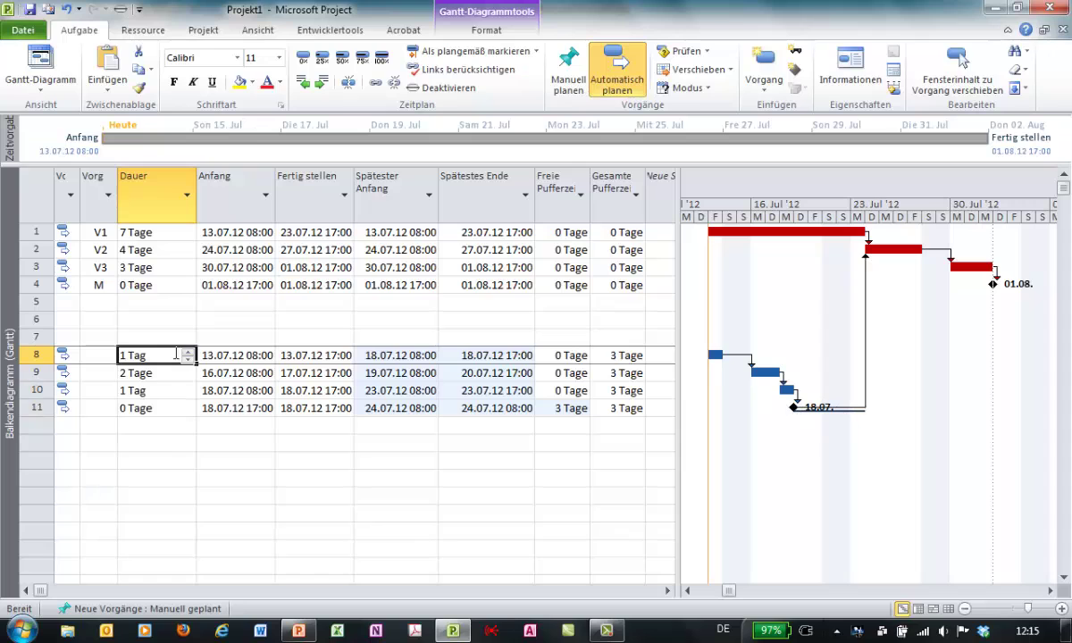
{"action": "left_click", "coordinate": [186, 351]}
{"action": "left_click", "coordinate": [186, 351]}
{"action": "left_click", "coordinate": [170, 390]}
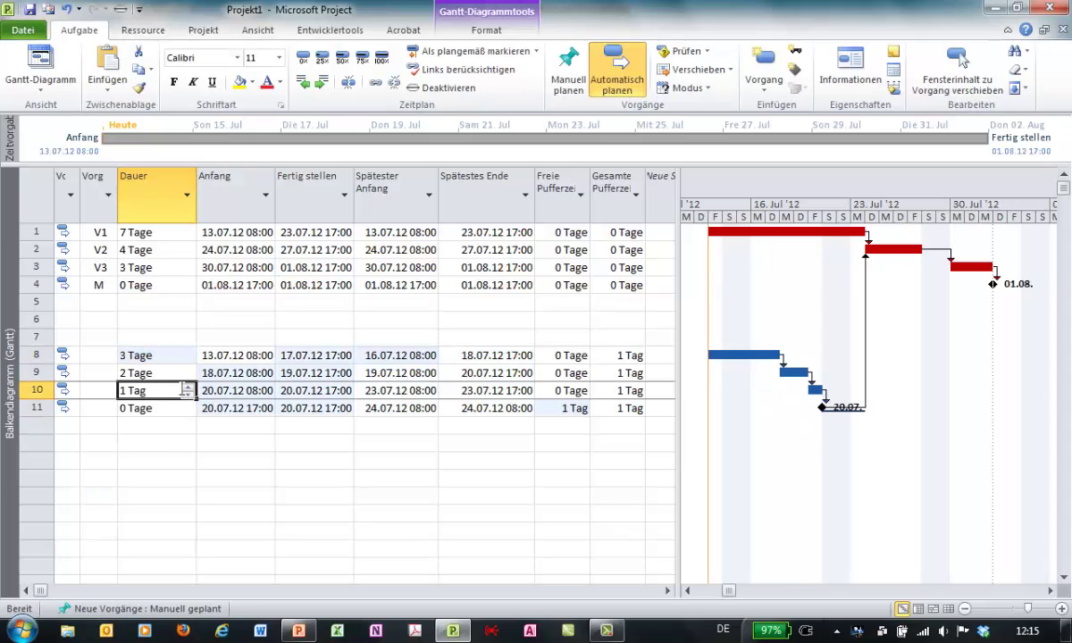
{"action": "left_click", "coordinate": [174, 374]}
{"action": "left_click", "coordinate": [186, 369]}
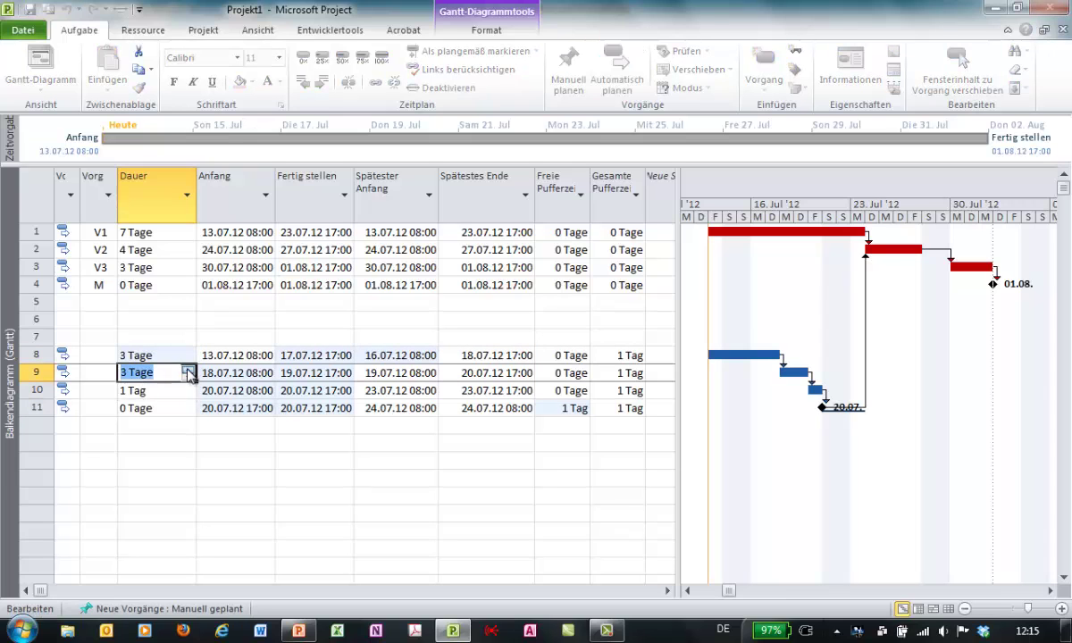
{"action": "left_click", "coordinate": [169, 390]}
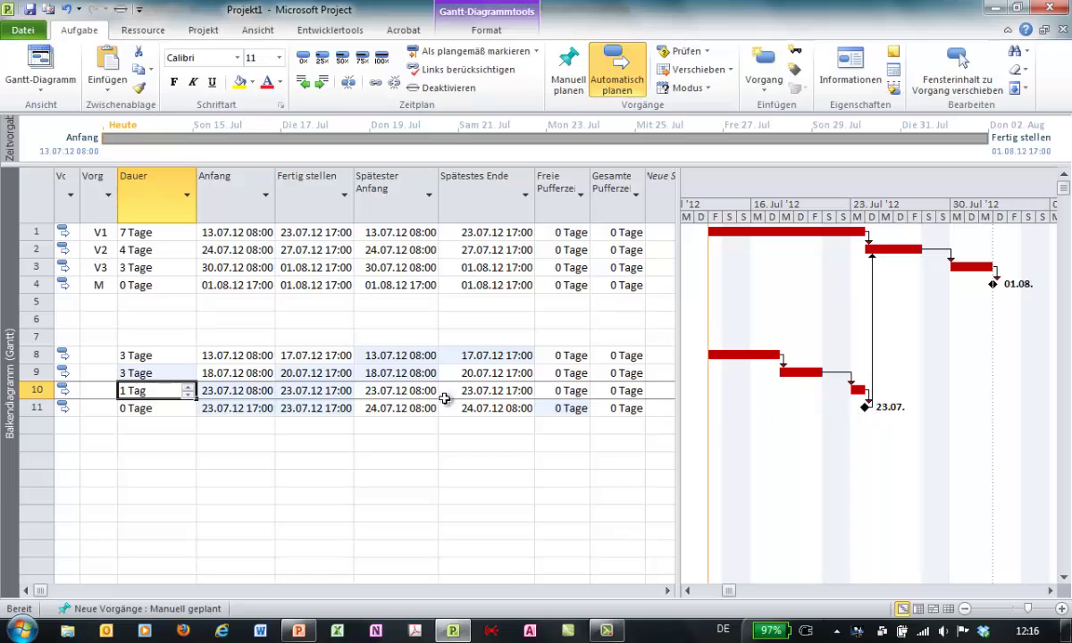
Step: Remove the link between the row 11 milestone and task V2
{"action": "left_click", "coordinate": [264, 407]}
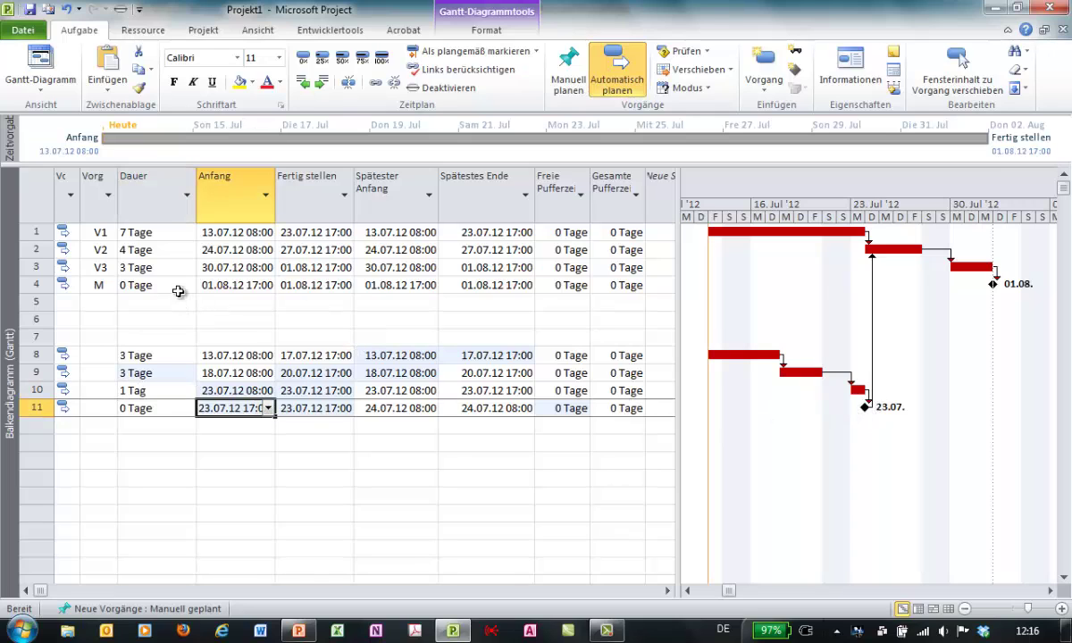
{"action": "left_click", "coordinate": [174, 250]}
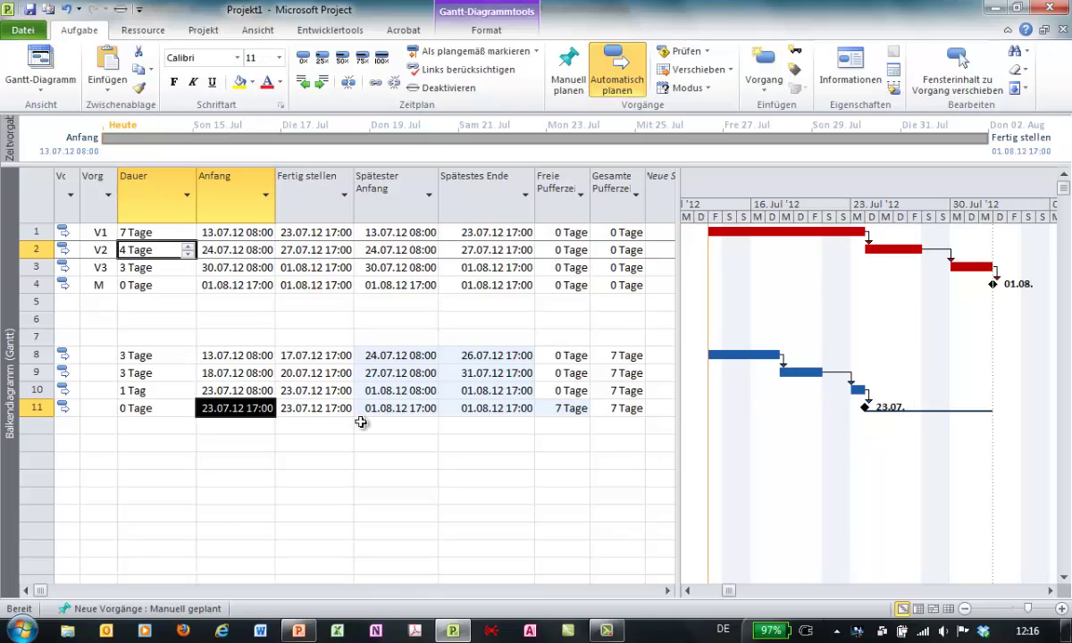
Step: Give the row 11 milestone a Stichtag of 24.07.12 in its task information
{"action": "left_click", "coordinate": [145, 407]}
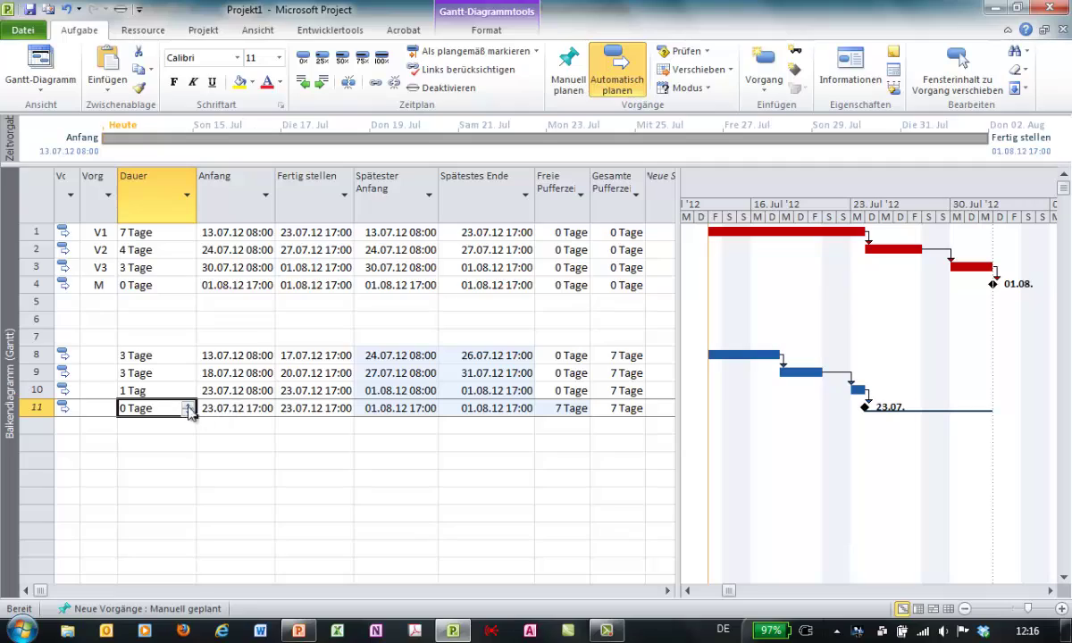
{"action": "double_click", "coordinate": [219, 407]}
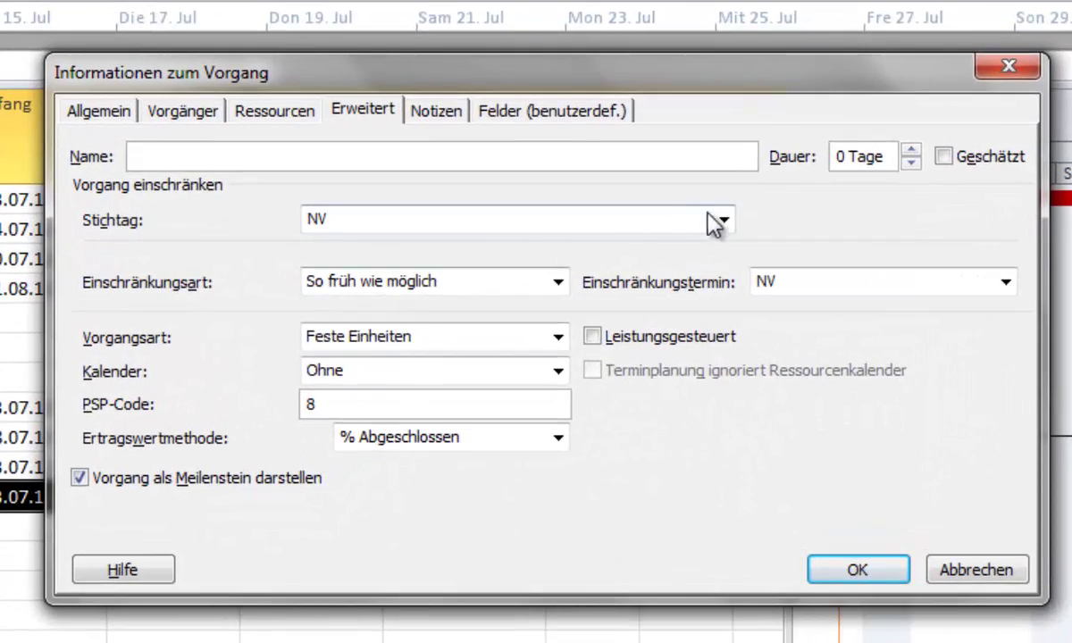
{"action": "left_click", "coordinate": [723, 218]}
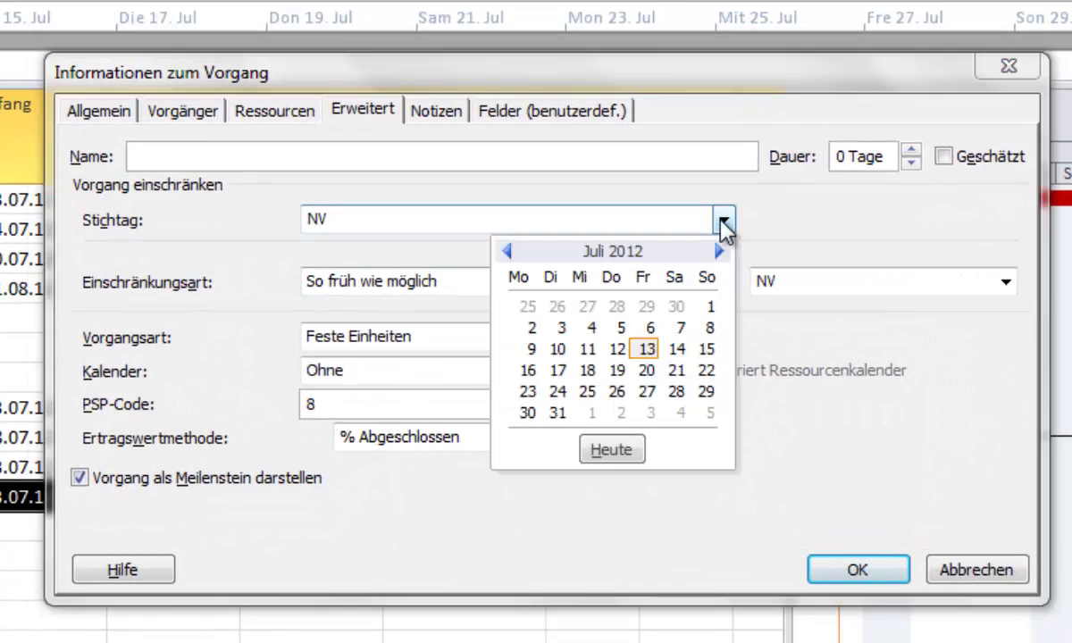
{"action": "left_click", "coordinate": [562, 393]}
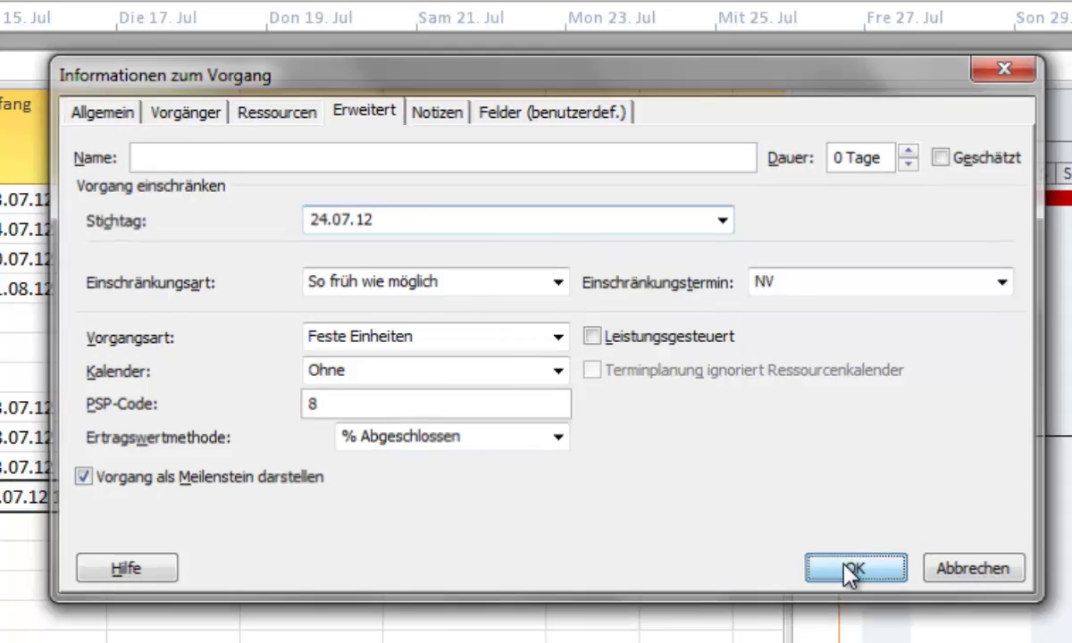
{"action": "left_click", "coordinate": [848, 569]}
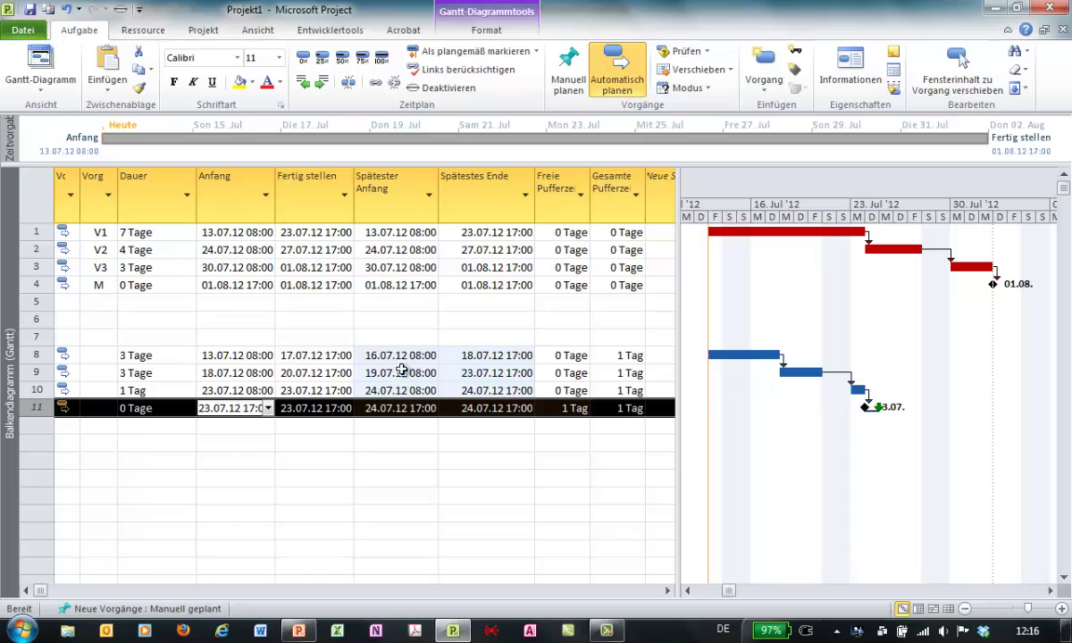
Step: Set the Stichtag of the row 8 task to 17.07.12
{"action": "left_click", "coordinate": [314, 356]}
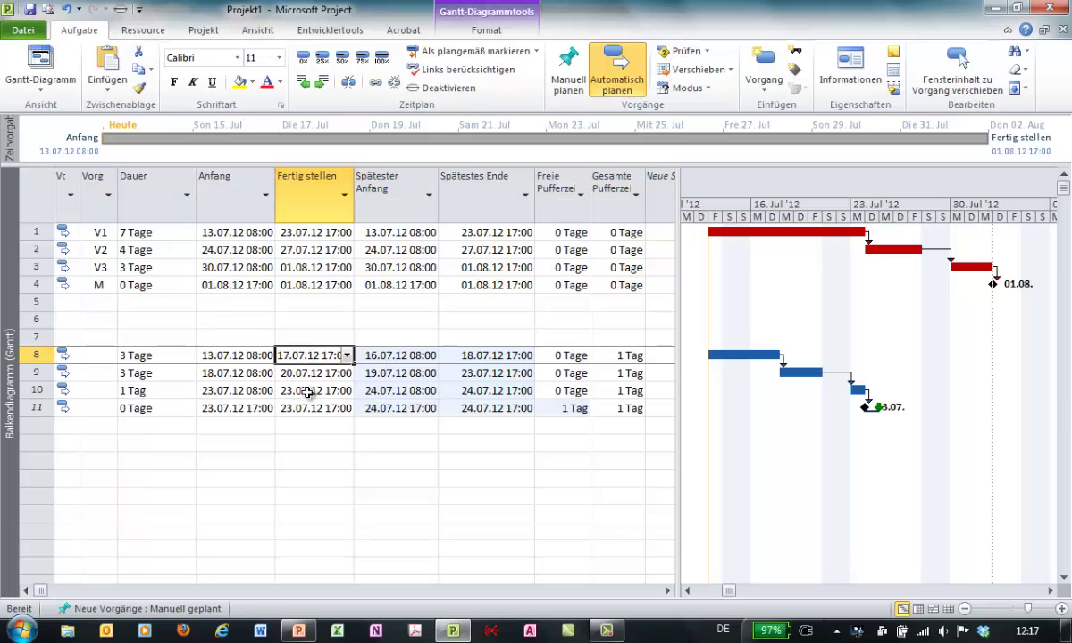
{"action": "double_click", "coordinate": [258, 359]}
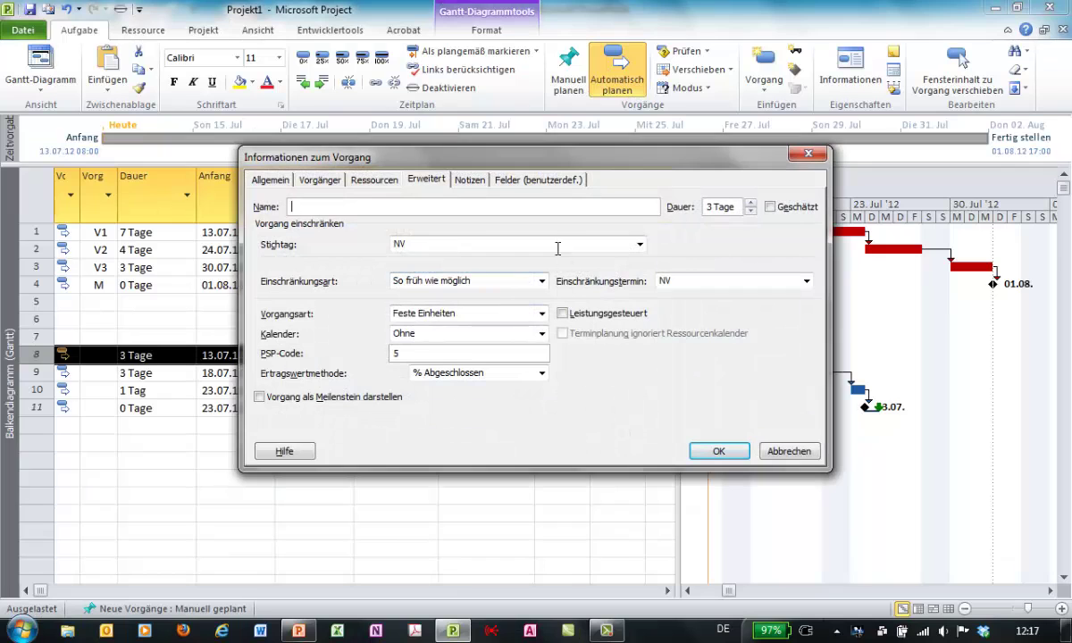
{"action": "left_click", "coordinate": [591, 243]}
{"action": "left_click", "coordinate": [636, 245]}
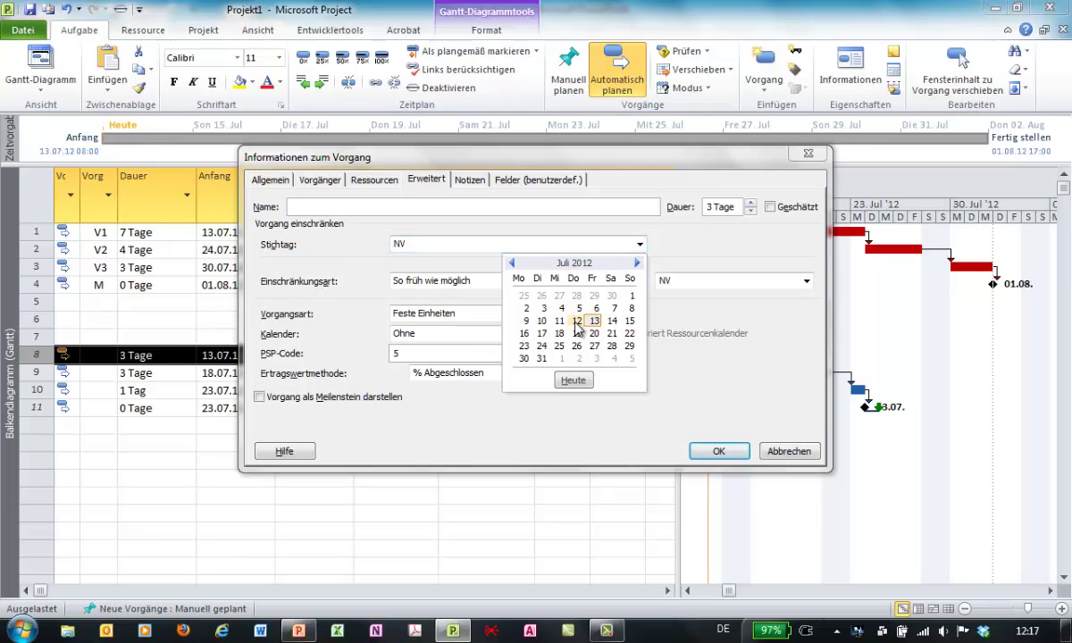
{"action": "left_click", "coordinate": [509, 315]}
{"action": "left_click", "coordinate": [711, 451]}
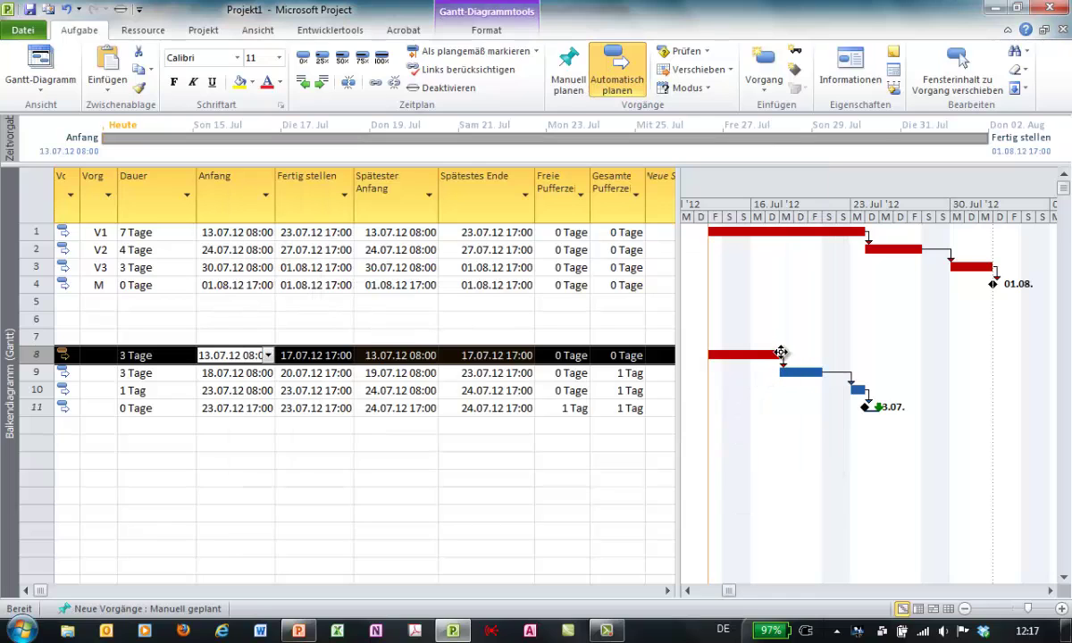
Step: Set the Stichtag of the row 10 task to 23.07.12
{"action": "mouse_move", "coordinate": [782, 364]}
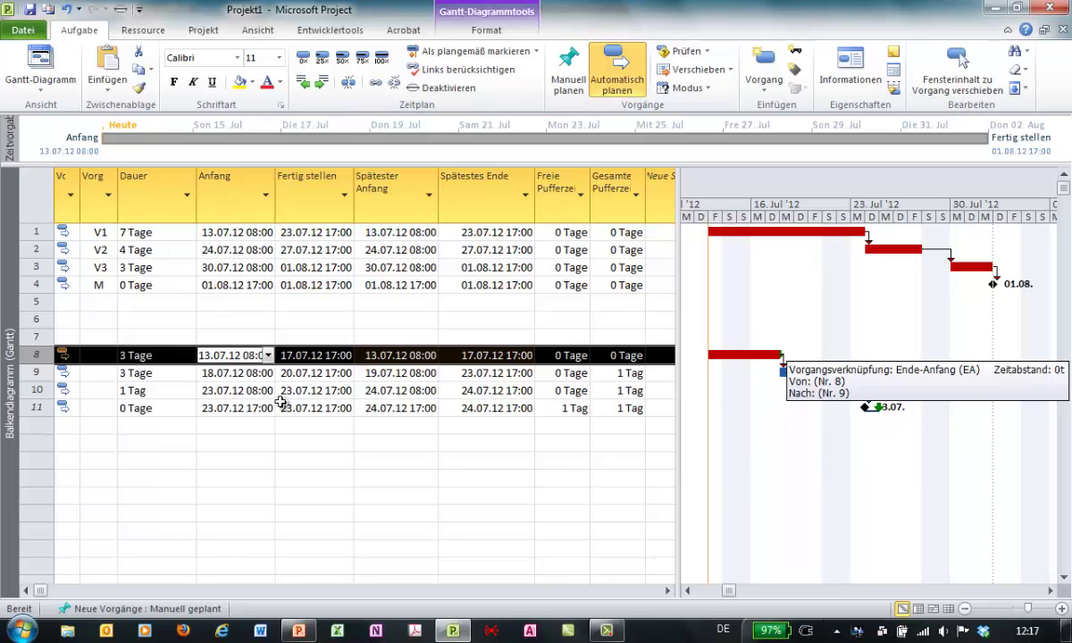
{"action": "double_click", "coordinate": [227, 391]}
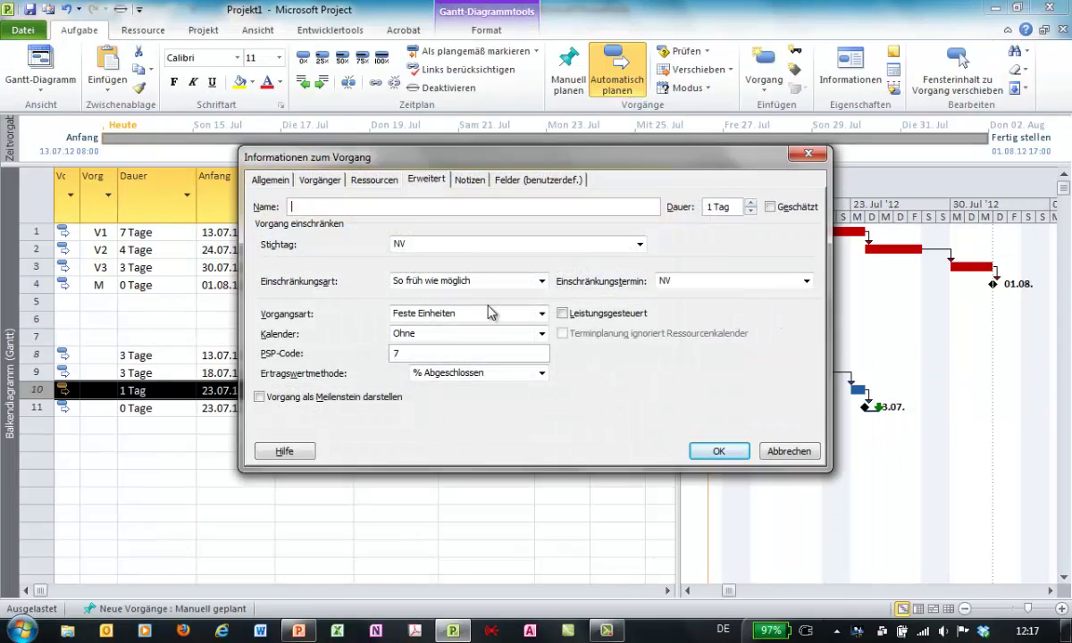
{"action": "left_click", "coordinate": [554, 243]}
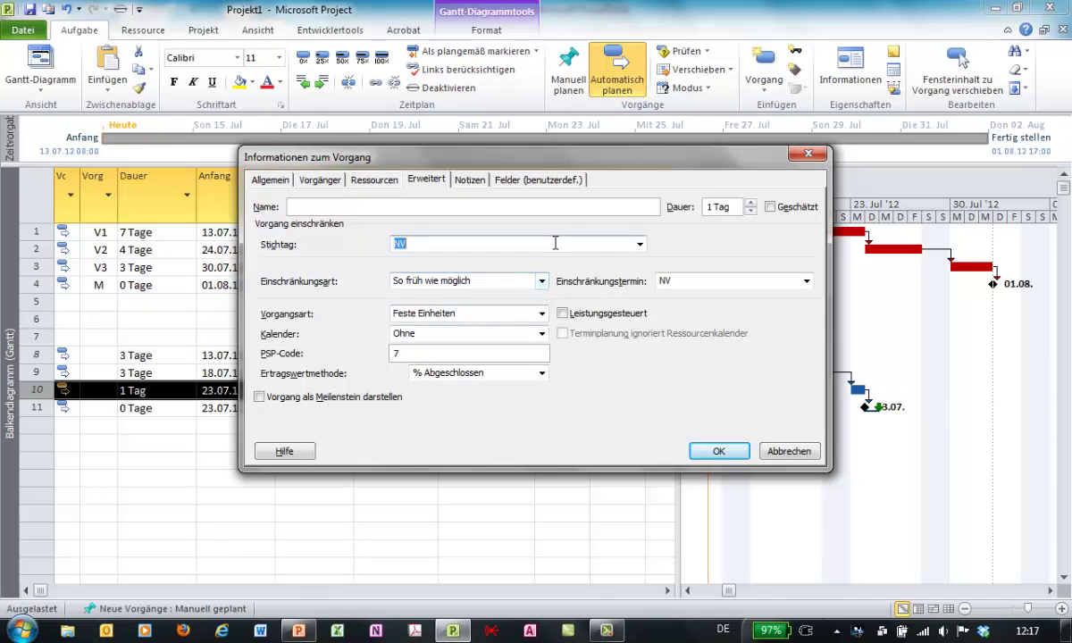
{"action": "left_click", "coordinate": [639, 243]}
{"action": "left_click", "coordinate": [524, 345]}
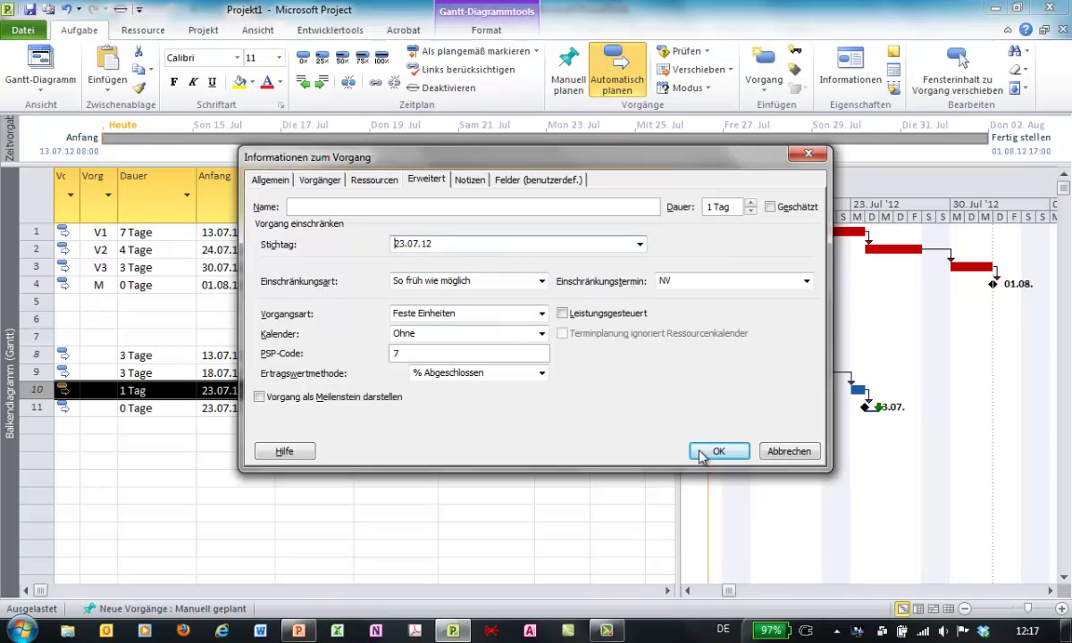
{"action": "left_click", "coordinate": [707, 449]}
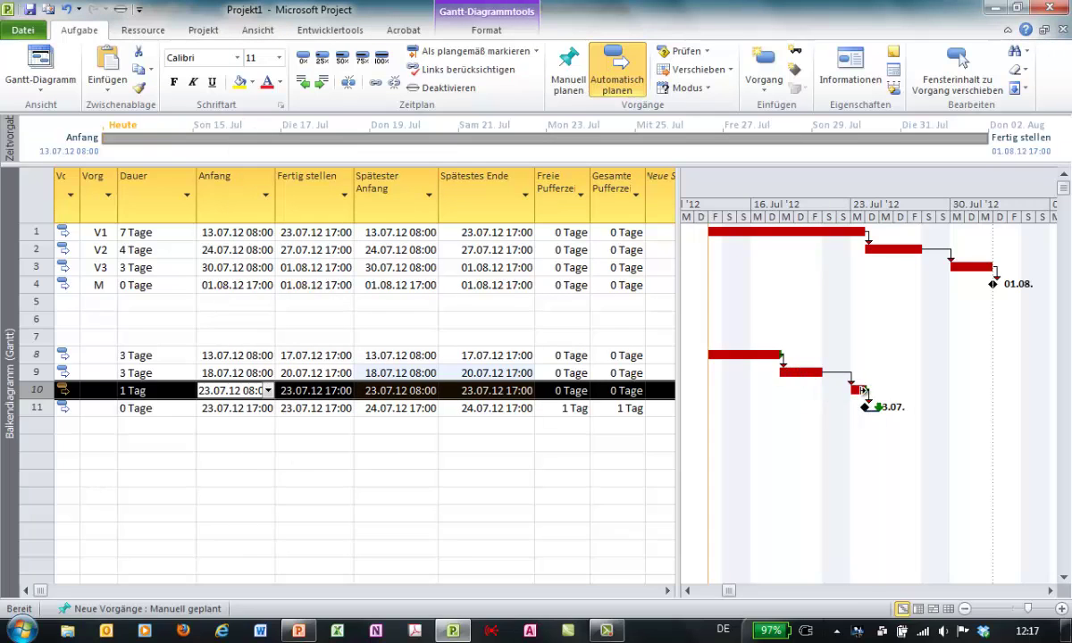
Step: Shorten the Dauer of the row 9 task to 2 Tage
{"action": "mouse_move", "coordinate": [855, 391]}
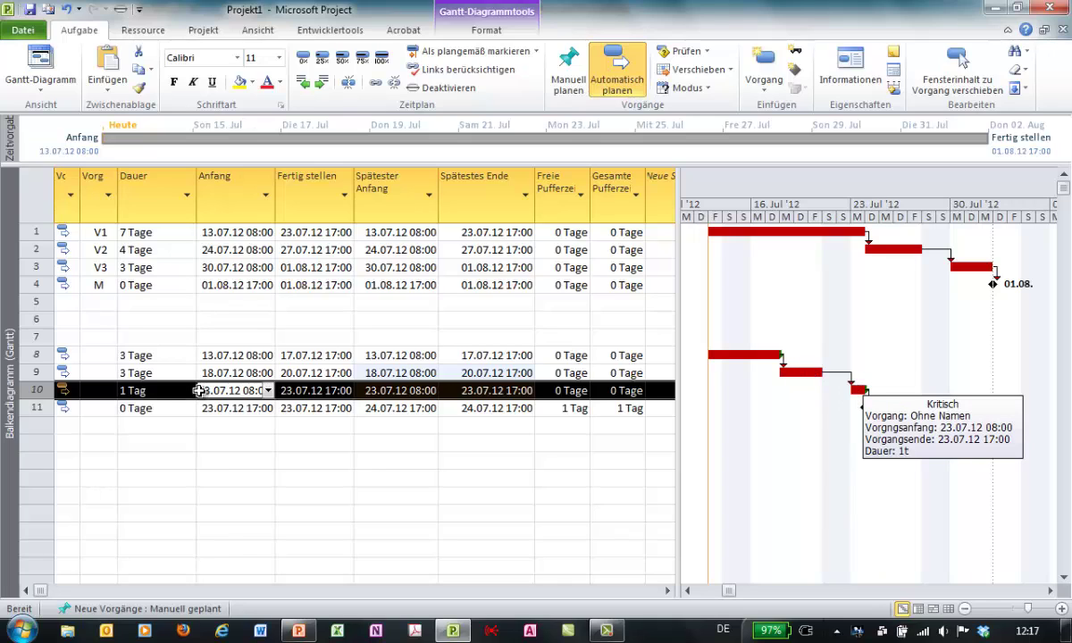
{"action": "left_click", "coordinate": [180, 373]}
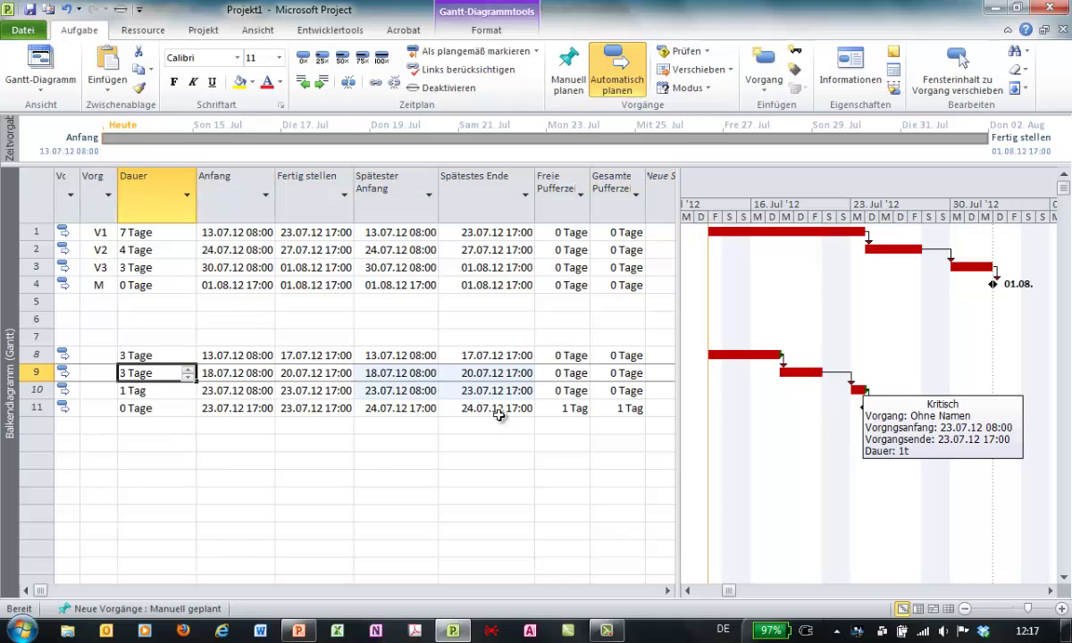
{"action": "type", "text": "2"}
{"action": "key", "text": "Return"}
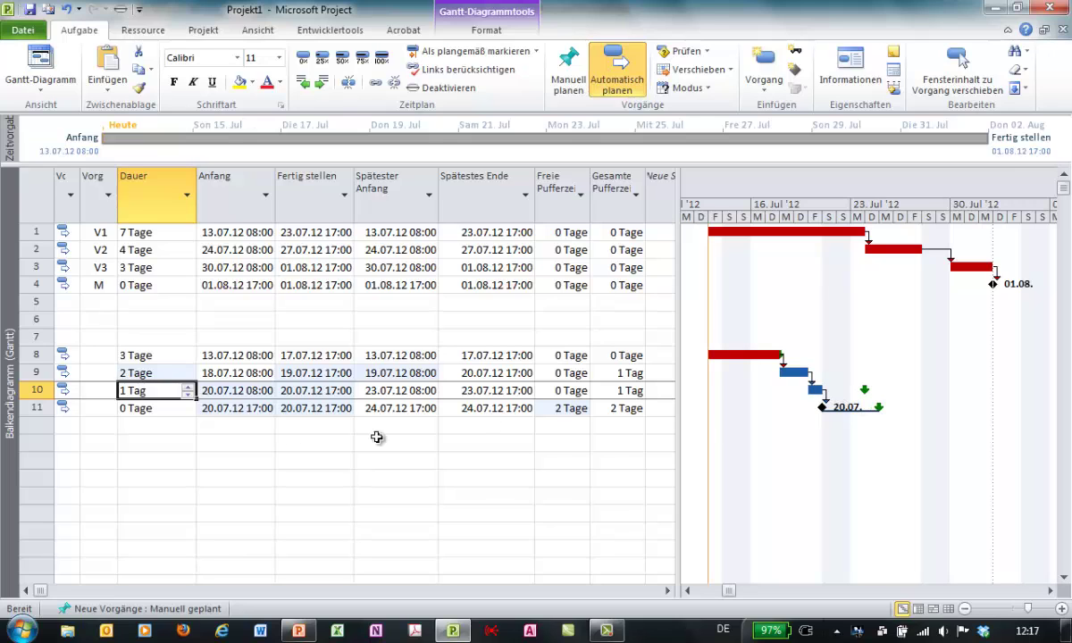
Step: Delete the second task chain in rows 8 to 11
{"action": "left_click_drag", "start_coordinate": [37, 354], "coordinate": [31, 424]}
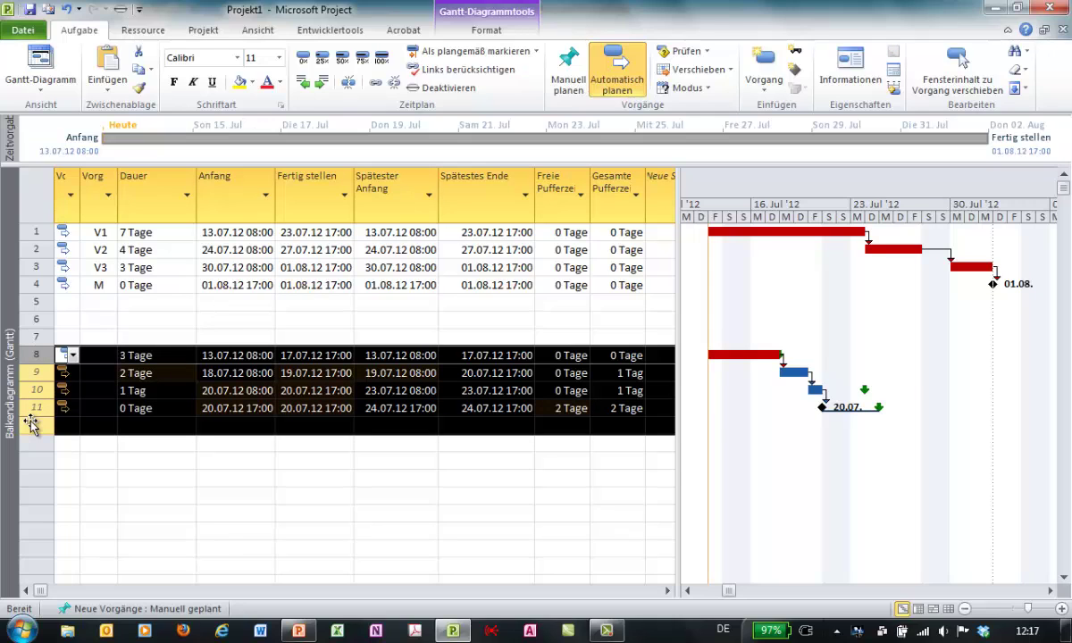
{"action": "key", "text": "Delete"}
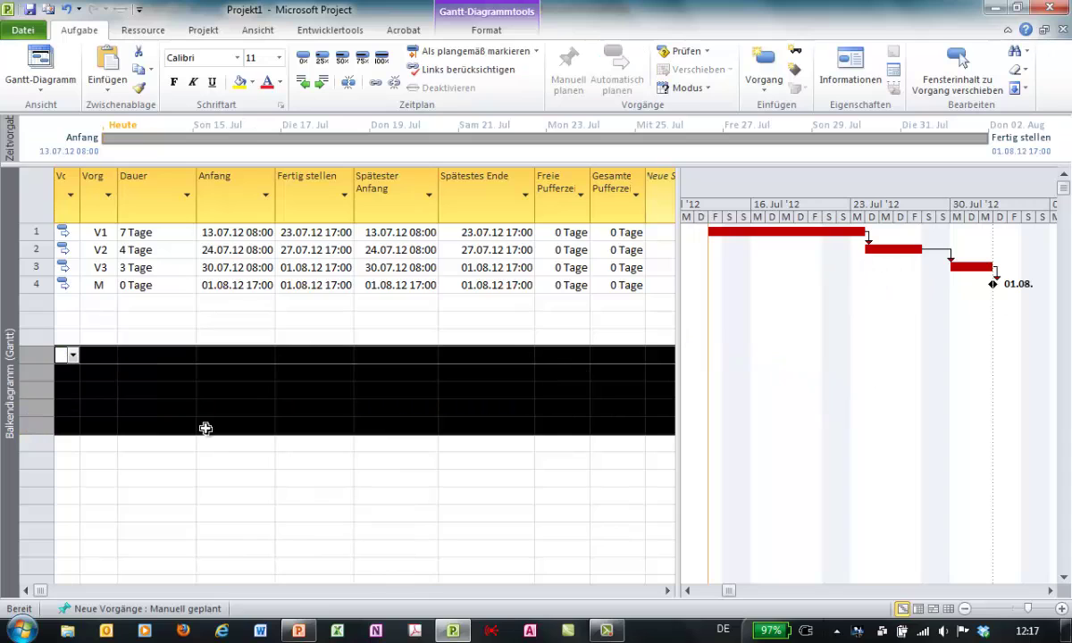
{"action": "left_click", "coordinate": [88, 356]}
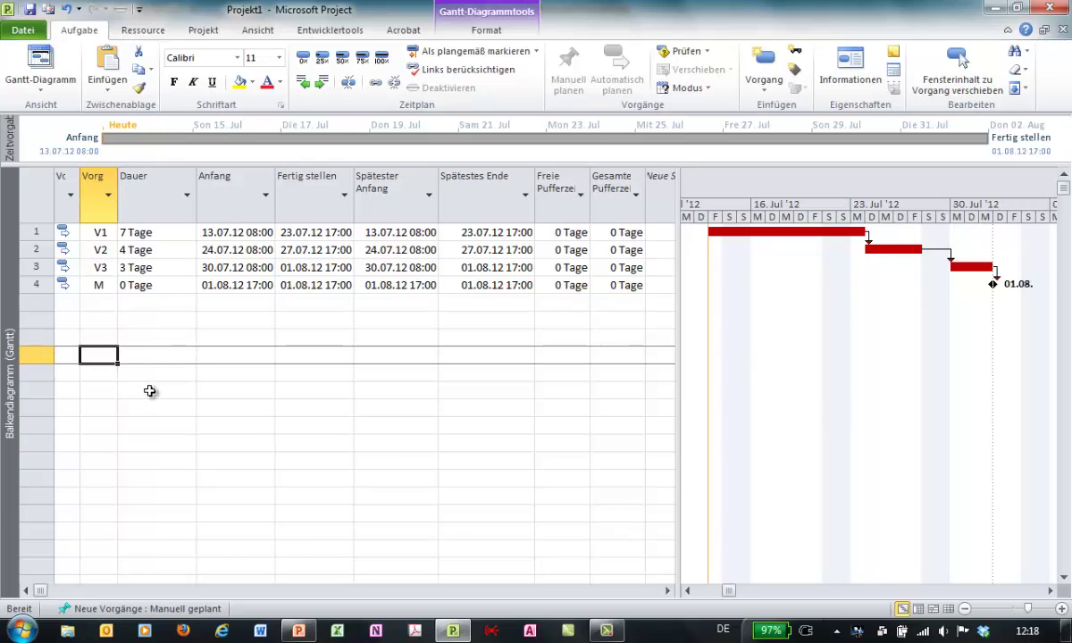
Step: Shorten V1 to 3 Tage and V2 to 2 Tage, and raise the Dauer of both tasks to 5 Tage
{"action": "left_click", "coordinate": [187, 234]}
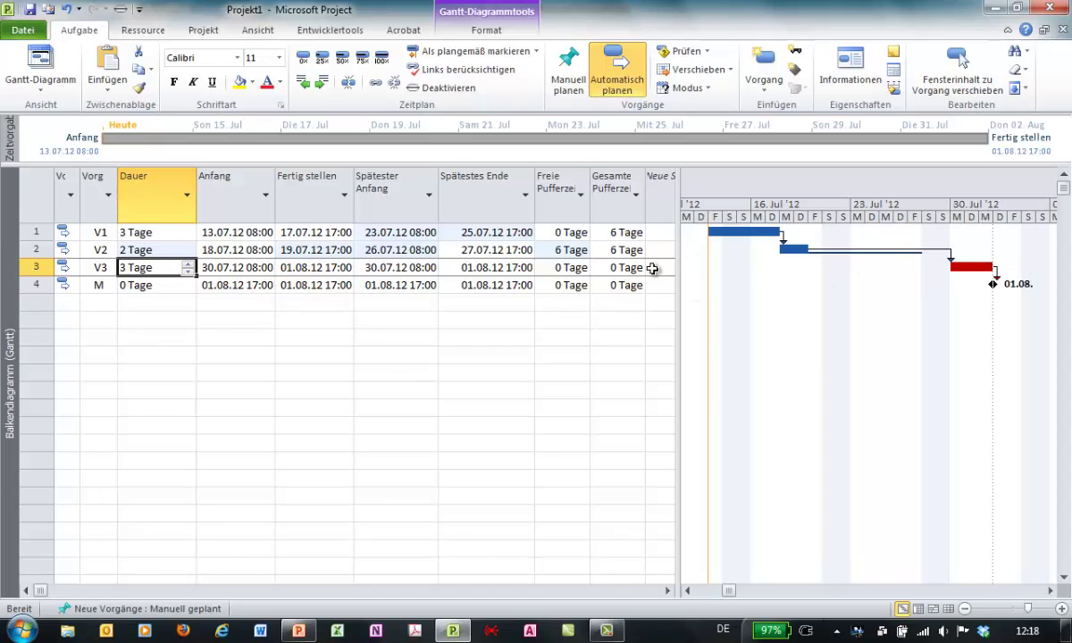
{"action": "left_click", "coordinate": [153, 249]}
{"action": "type", "text": "5"}
{"action": "key", "text": "Return"}
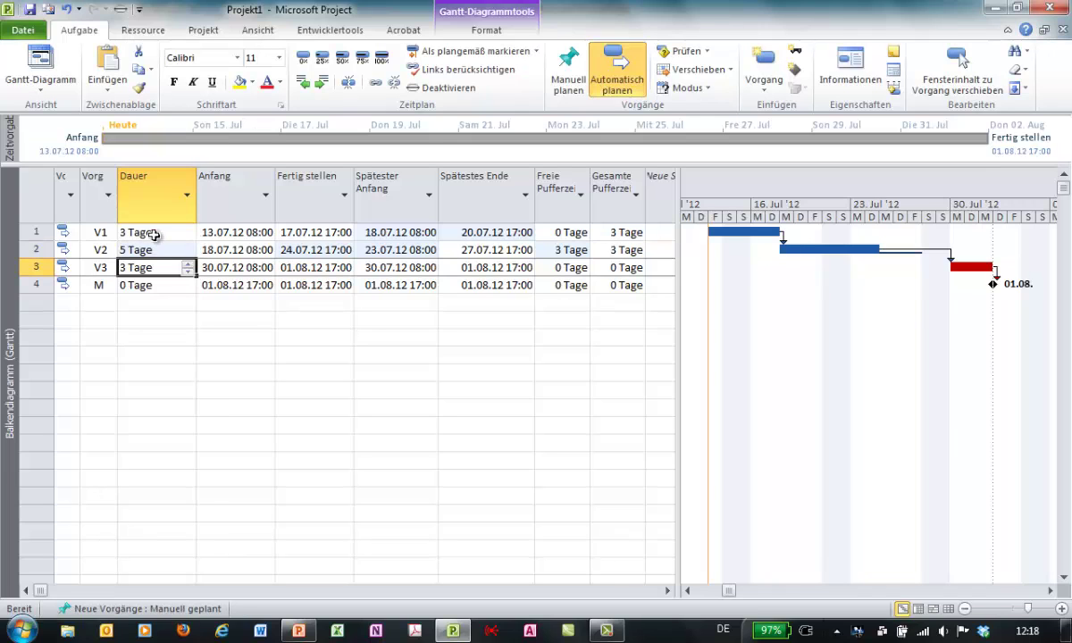
{"action": "left_click", "coordinate": [155, 233]}
{"action": "type", "text": "5"}
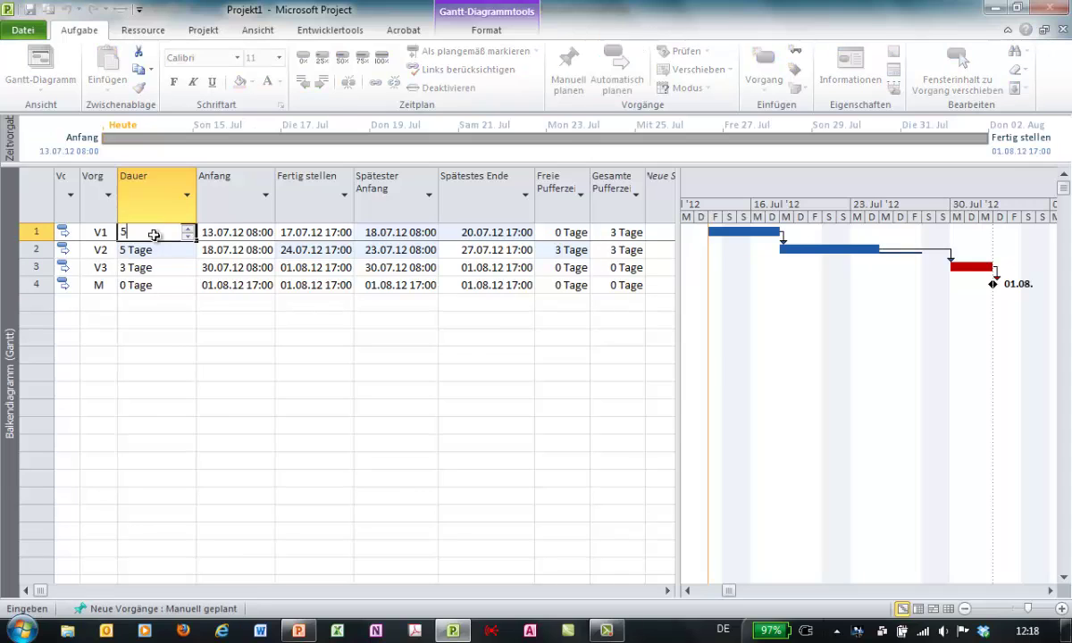
{"action": "key", "text": "Return"}
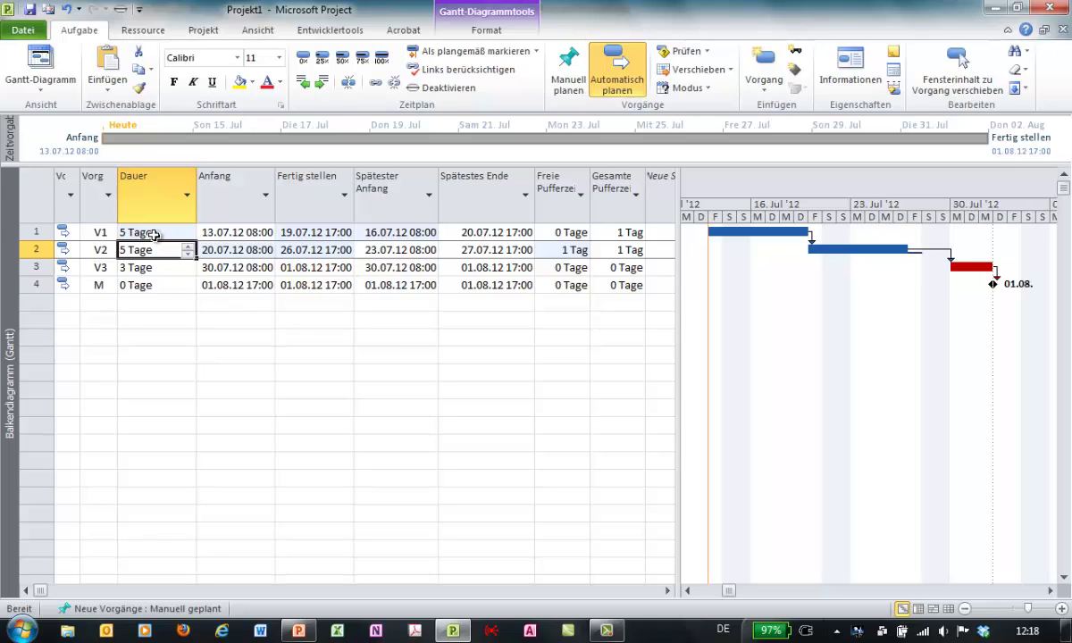
Step: Set the project's calculation option so that tasks count as critical when their Puffer is less than or equal to 3 Tage
{"action": "left_click", "coordinate": [21, 31]}
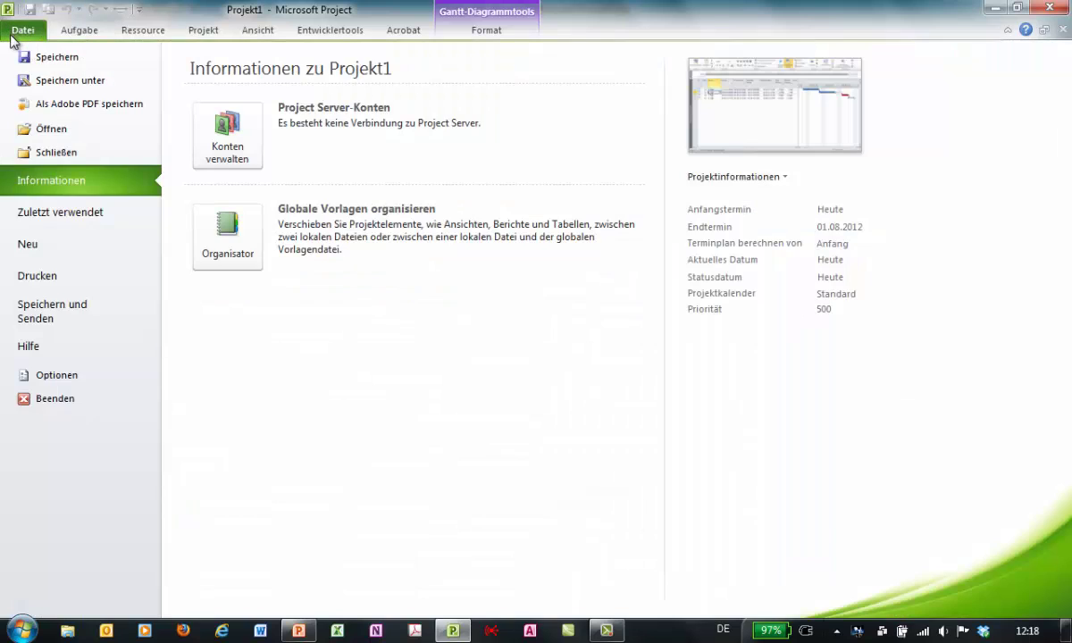
{"action": "left_click", "coordinate": [35, 375]}
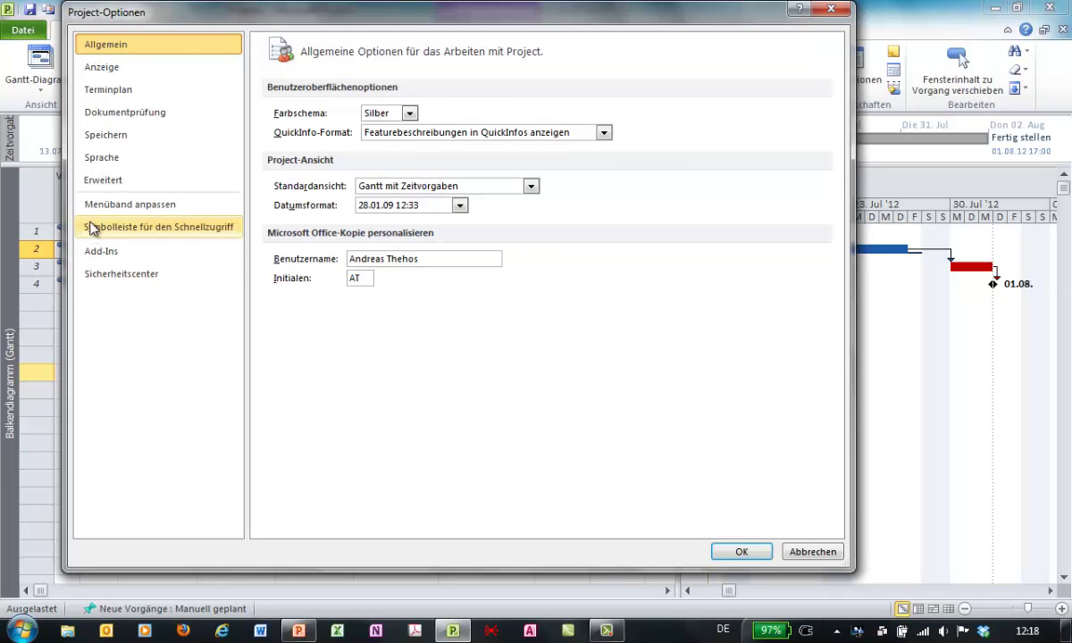
{"action": "left_click", "coordinate": [104, 180]}
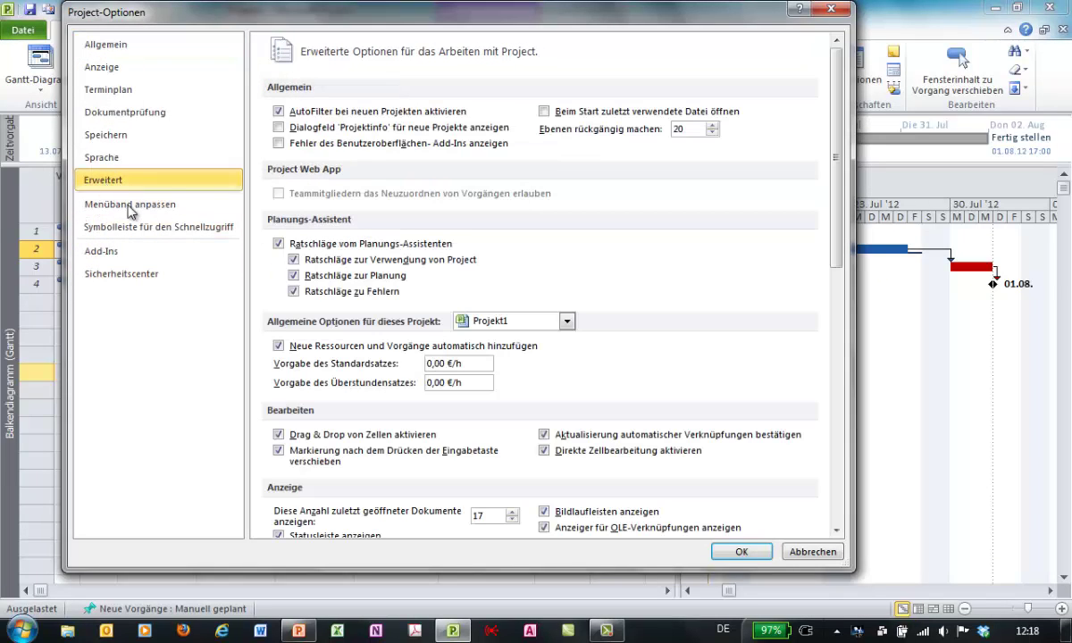
{"action": "scroll", "coordinate": [665, 323], "scroll_direction": "down", "scroll_amount": 5}
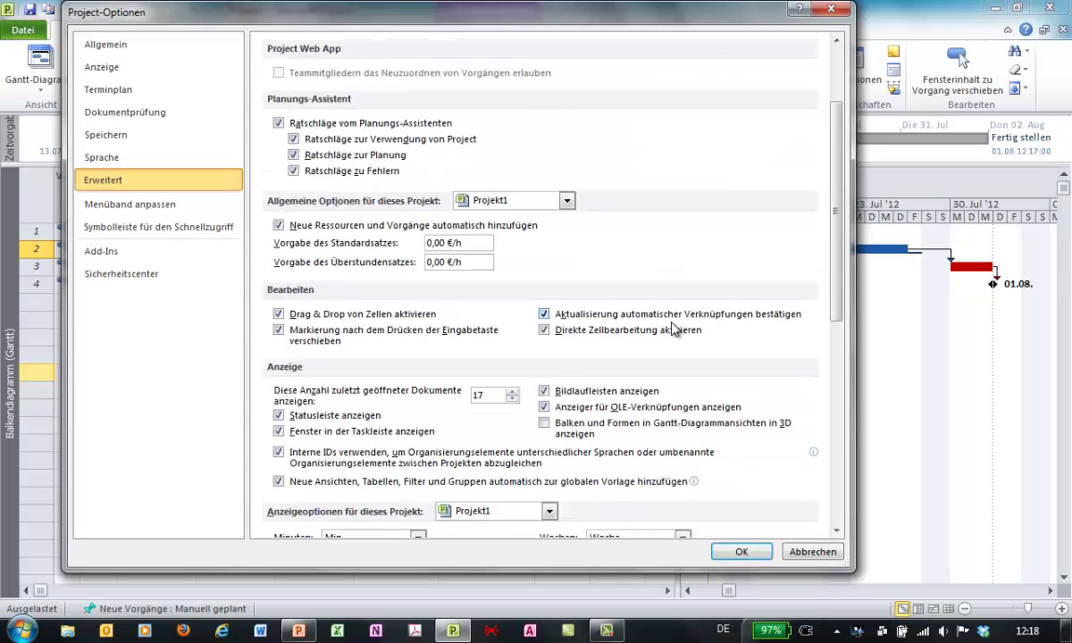
{"action": "scroll", "coordinate": [632, 305], "scroll_direction": "down", "scroll_amount": 10}
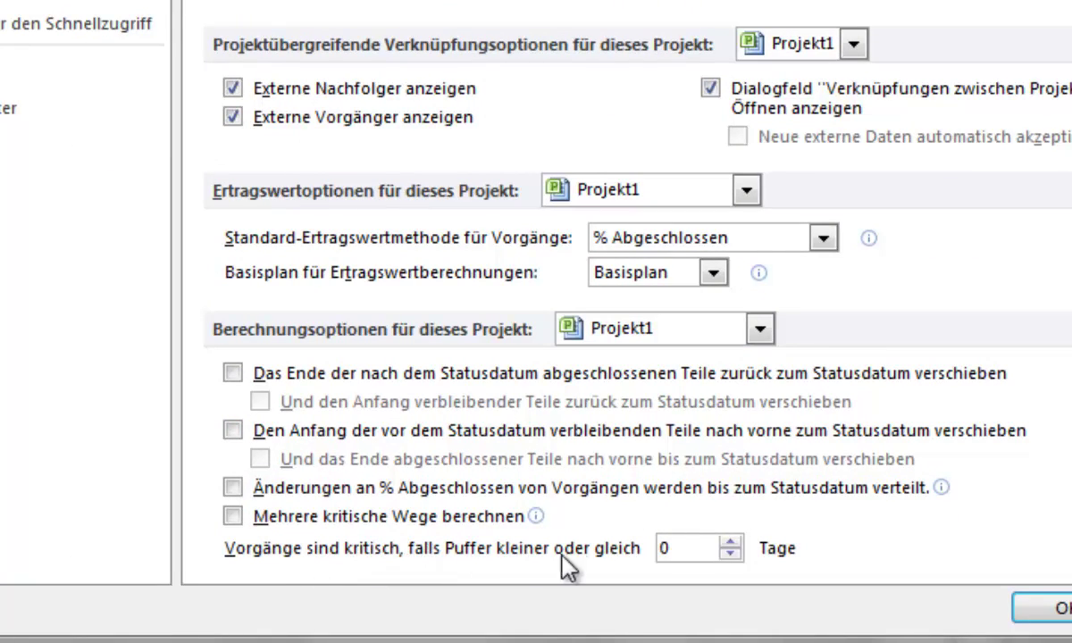
{"action": "left_click_drag", "start_coordinate": [699, 552], "coordinate": [637, 560]}
{"action": "type", "text": "3"}
{"action": "left_click", "coordinate": [1061, 606]}
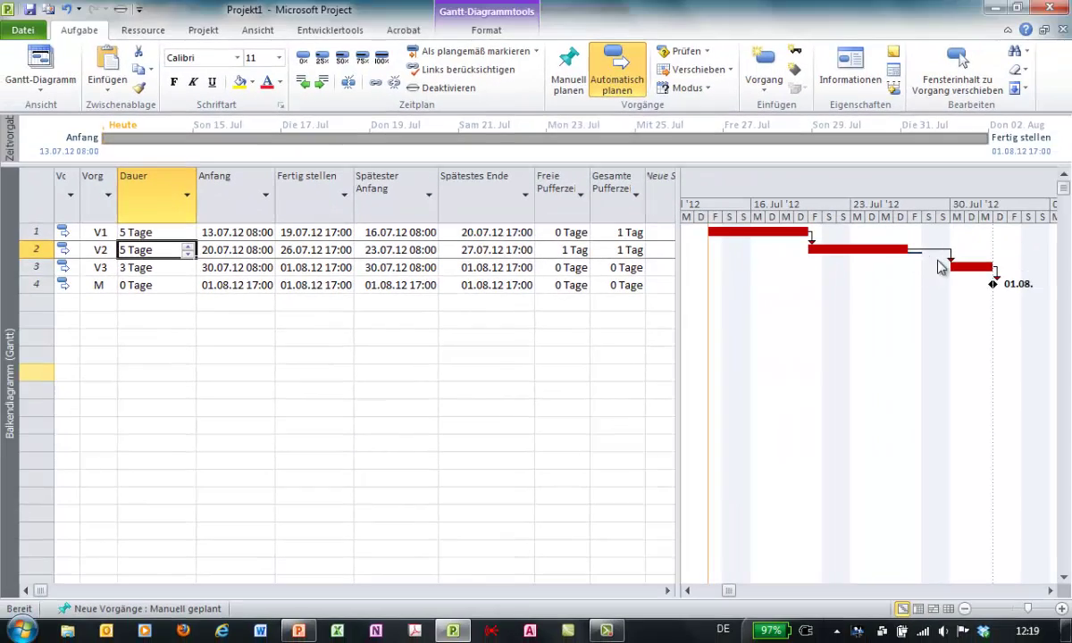
Step: Shorten the Dauer of V1 to 2 Tage, and raise it to 3 Tage
{"action": "left_click", "coordinate": [139, 231]}
{"action": "type", "text": "2"}
{"action": "key", "text": "Return"}
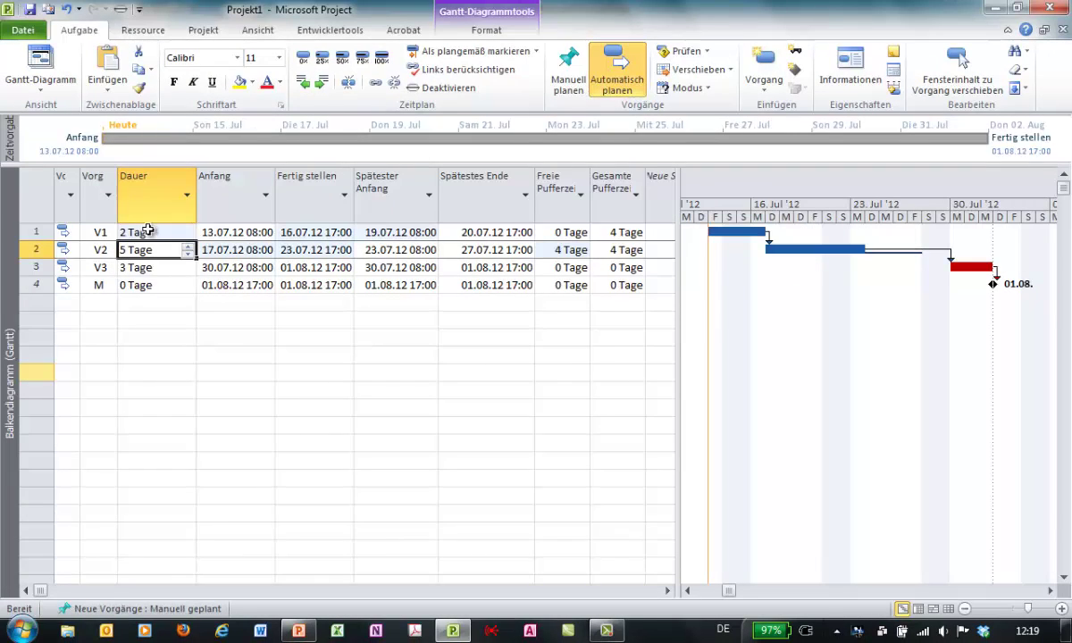
{"action": "left_click", "coordinate": [149, 231]}
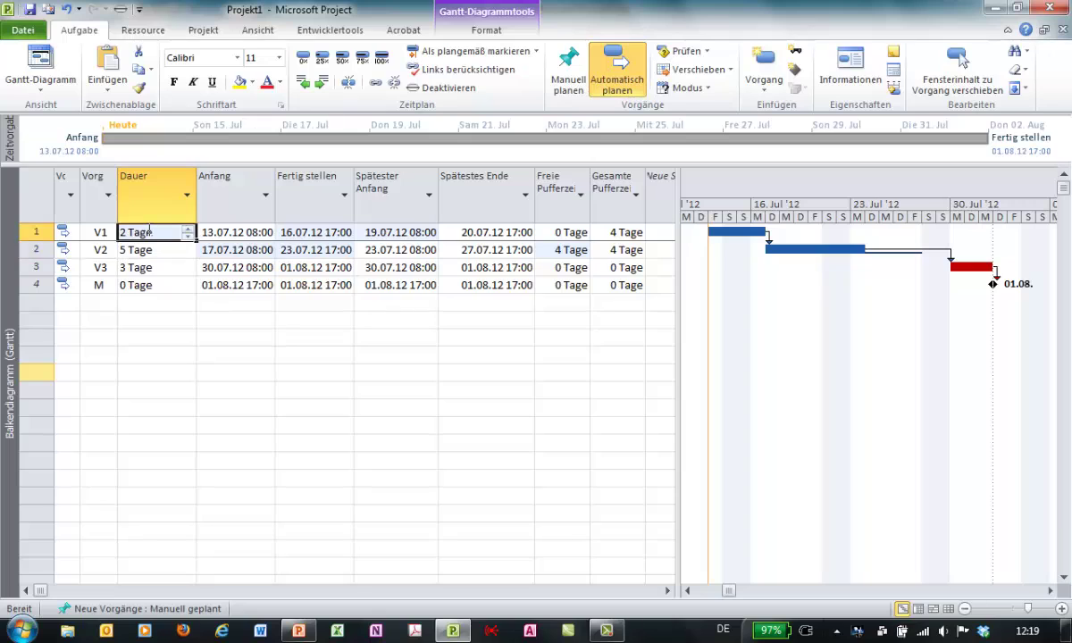
{"action": "type", "text": "3"}
{"action": "key", "text": "Return"}
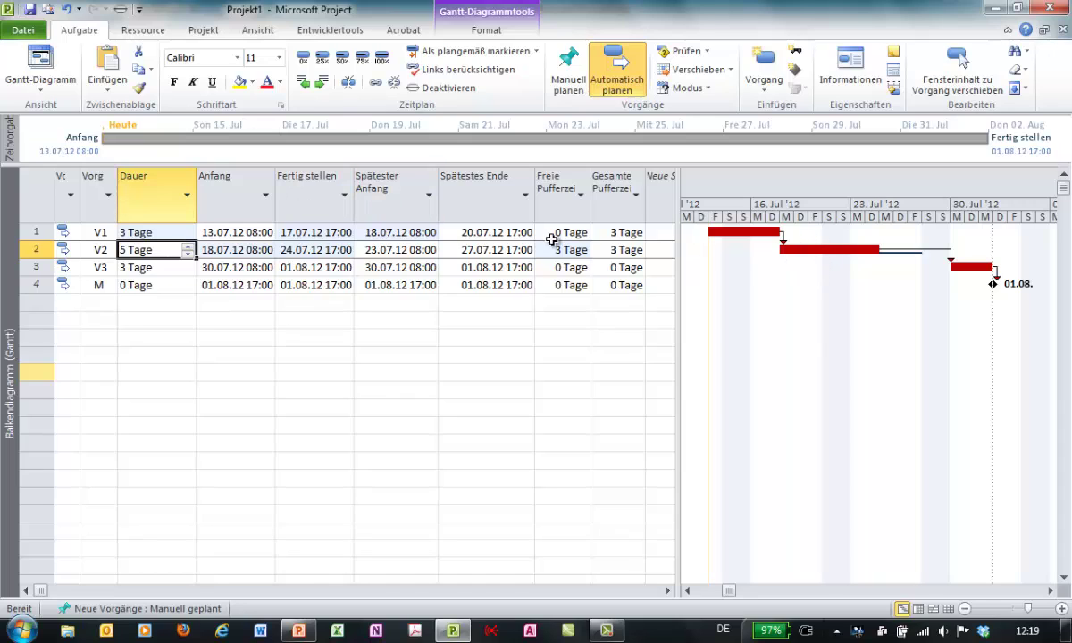
Step: Reset the critical-slack threshold in the project's calculation options to 0 Tage and view the explanation of Mehrere kritische Wege berechnen
{"action": "left_click", "coordinate": [23, 29]}
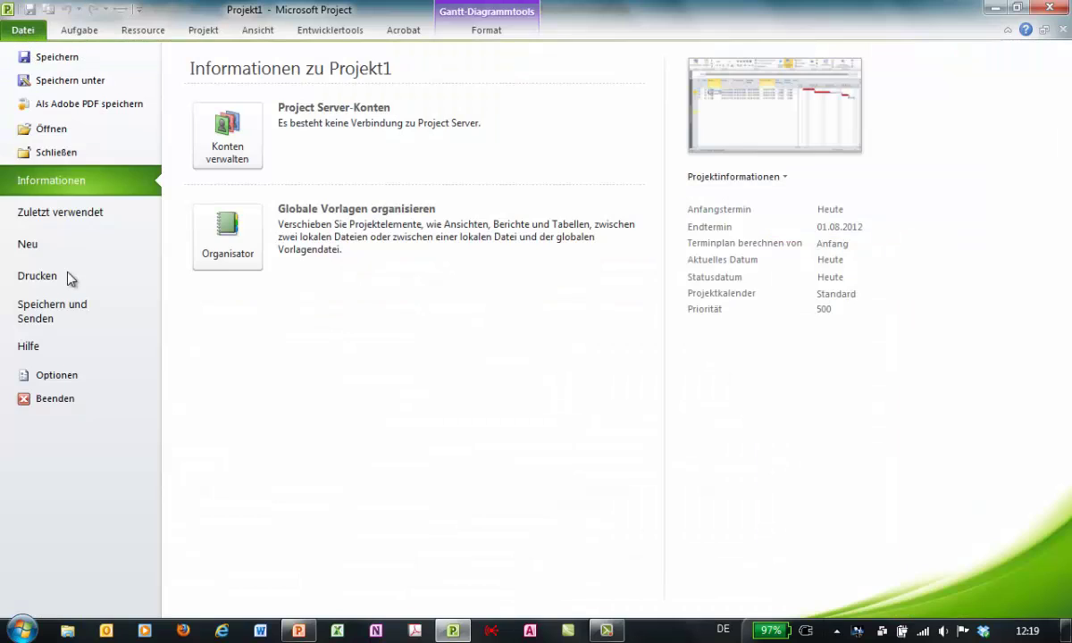
{"action": "left_click", "coordinate": [45, 375]}
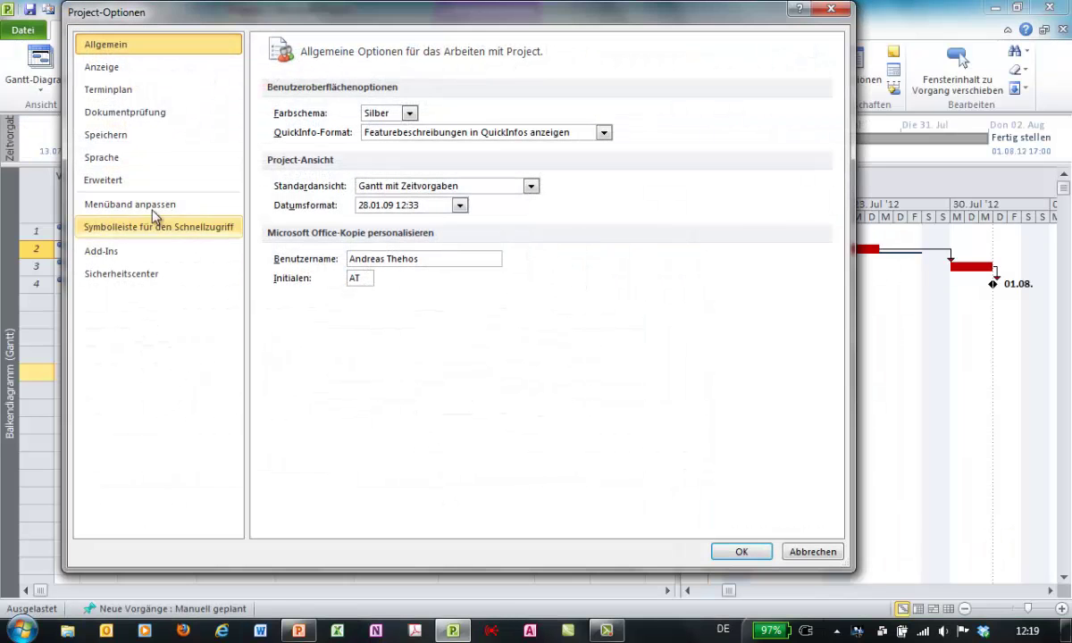
{"action": "left_click", "coordinate": [125, 182]}
{"action": "scroll", "coordinate": [375, 509], "scroll_direction": "down", "scroll_amount": 15}
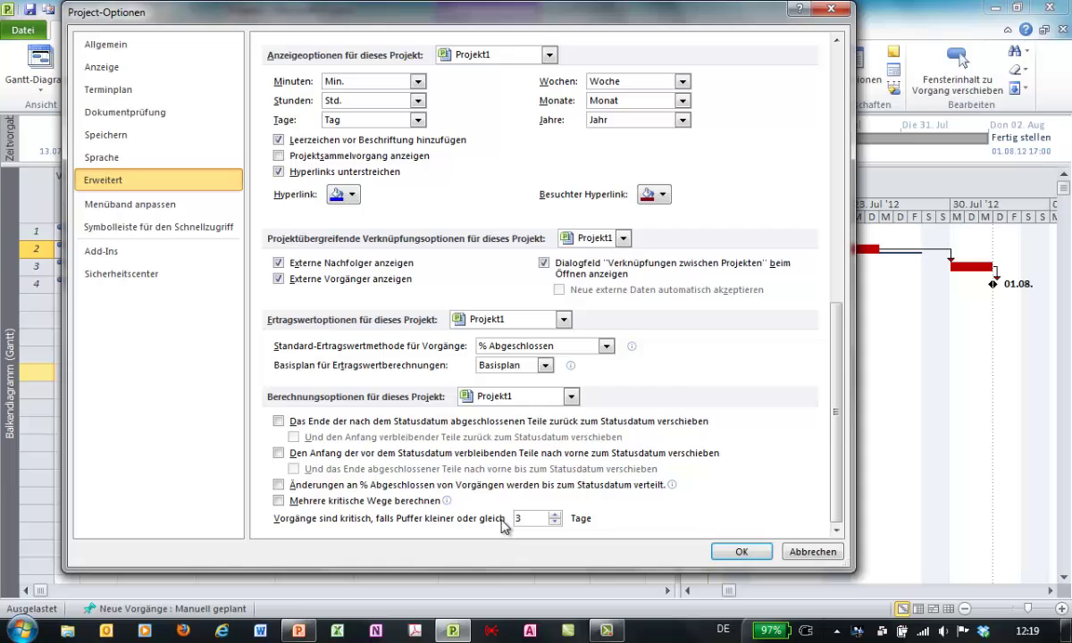
{"action": "left_click", "coordinate": [552, 525]}
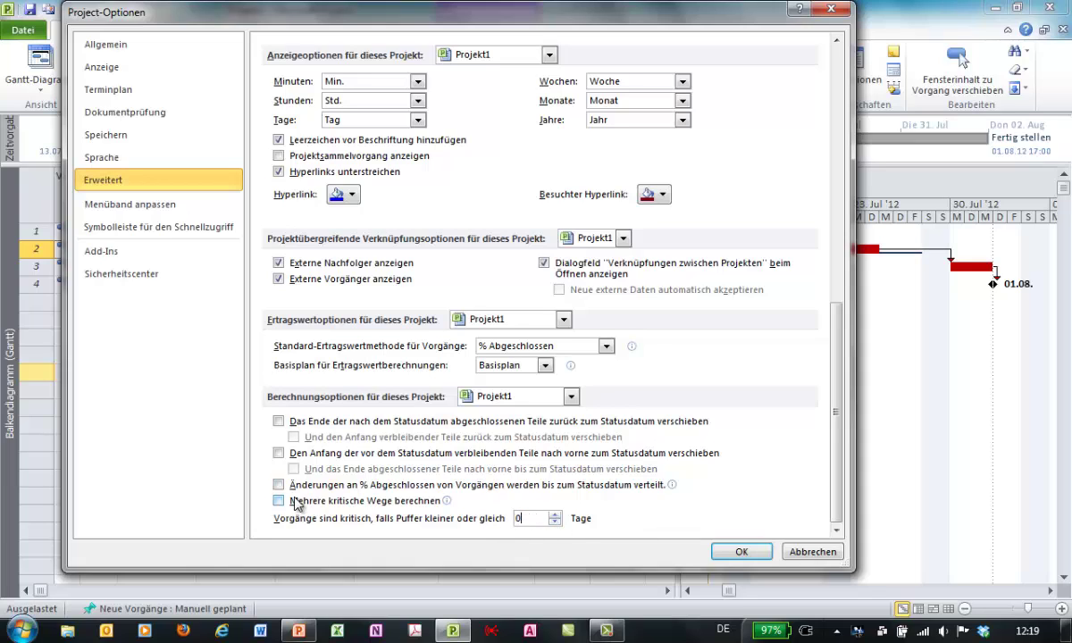
{"action": "mouse_move", "coordinate": [296, 510]}
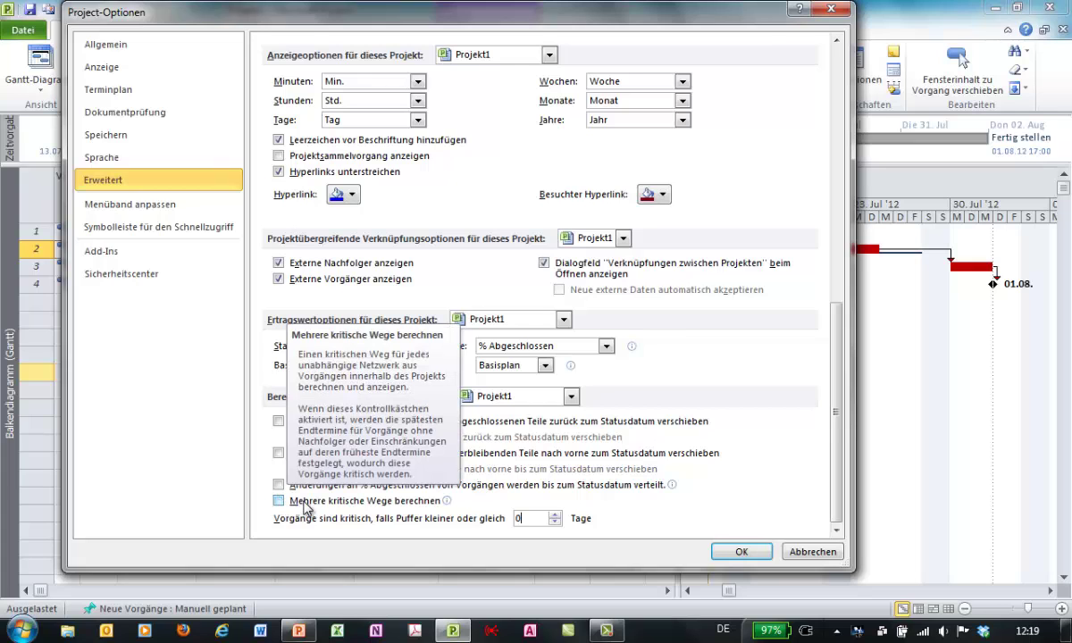